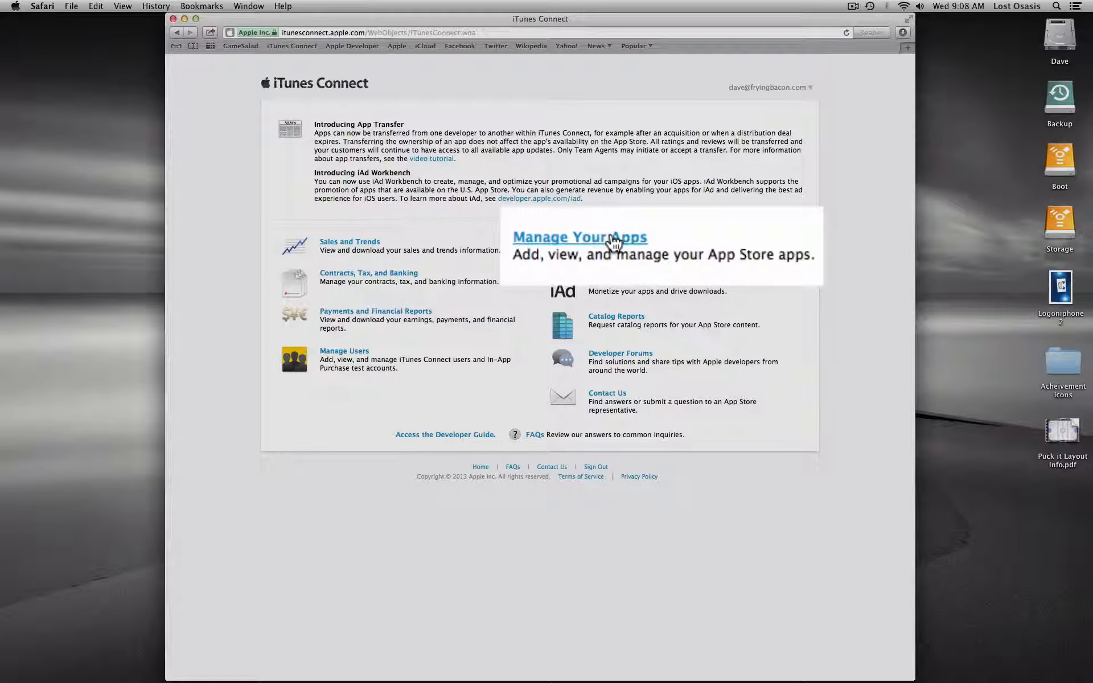
Open Game Center management for the Puck It Pocket Edition app and switch Game Center off and back on.
left_click(611, 241)
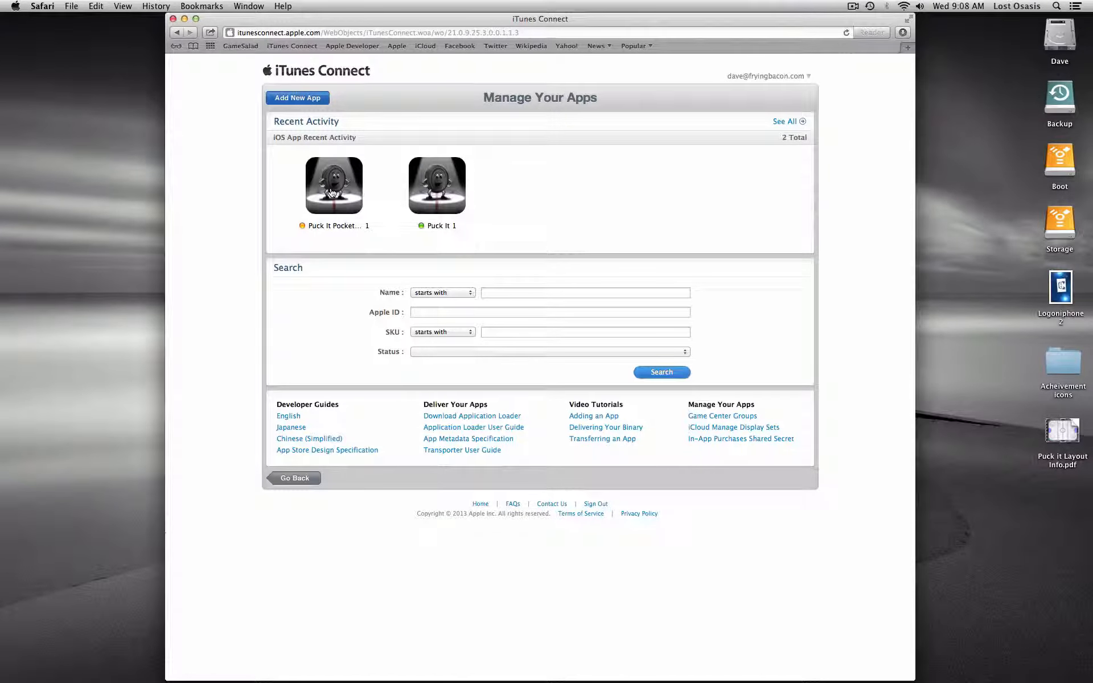
left_click(331, 193)
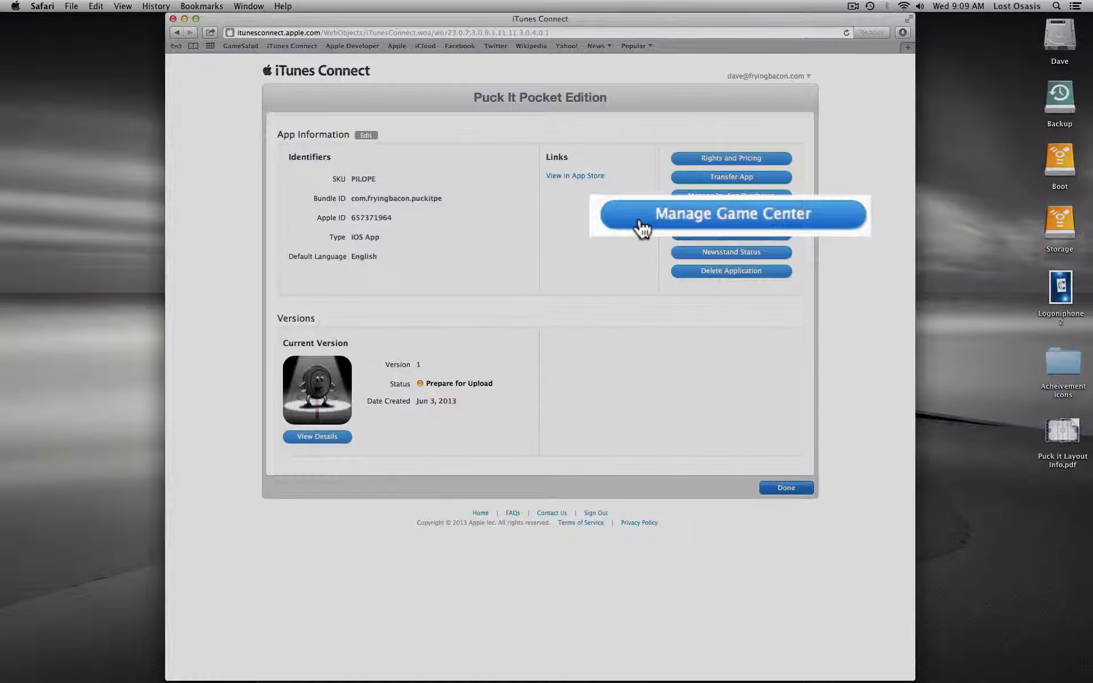
left_click(689, 219)
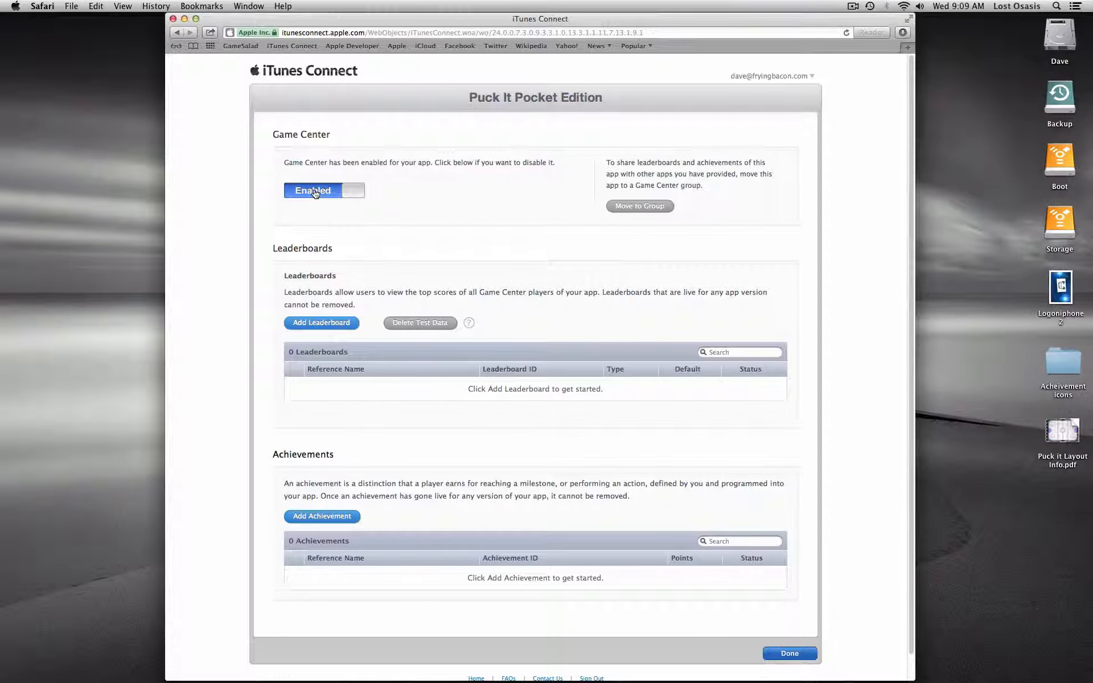
left_click(314, 193)
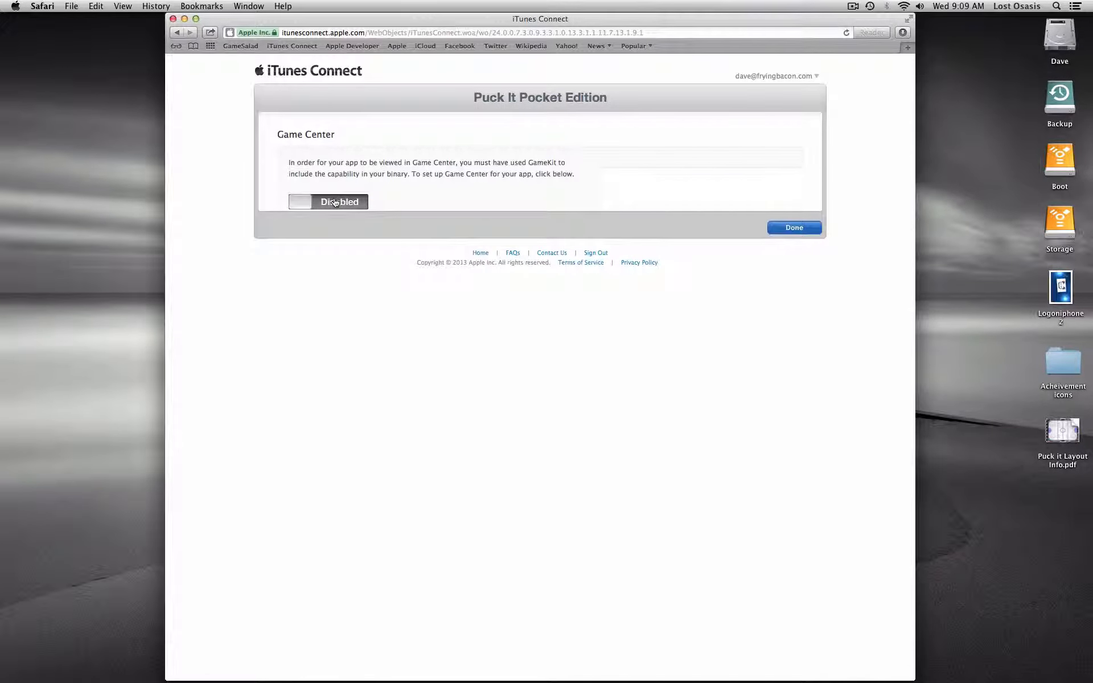
left_click(336, 202)
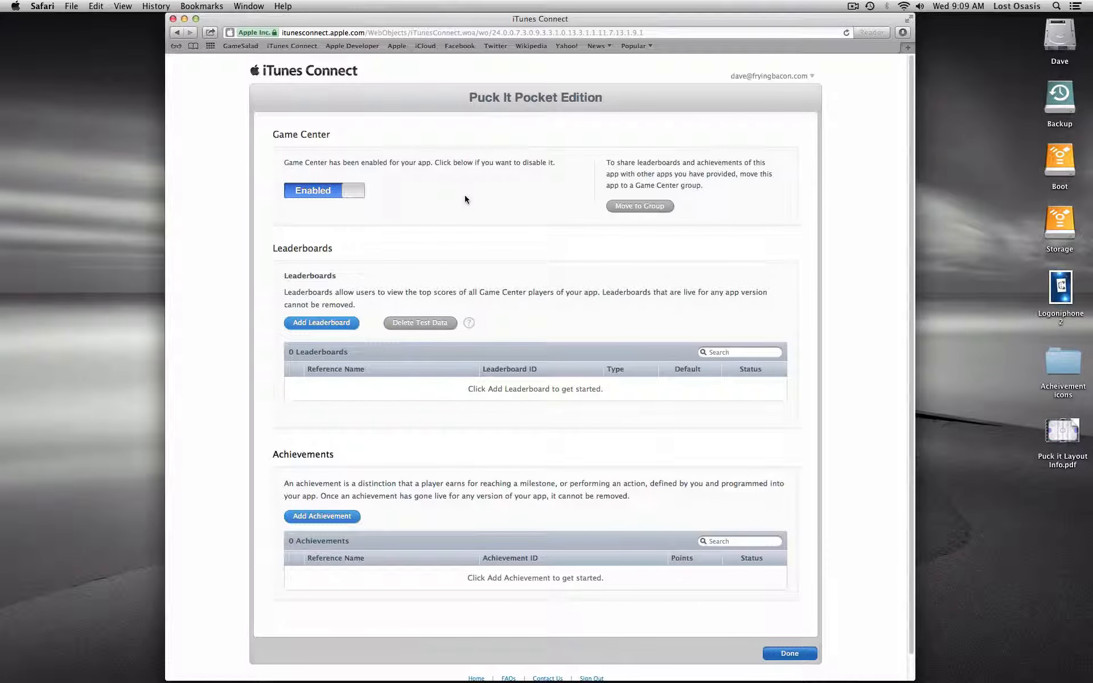
Shift the browser window aside and open Puck it Layout Info.pdf from the desktop.
left_click_drag(441, 24, 414, 24)
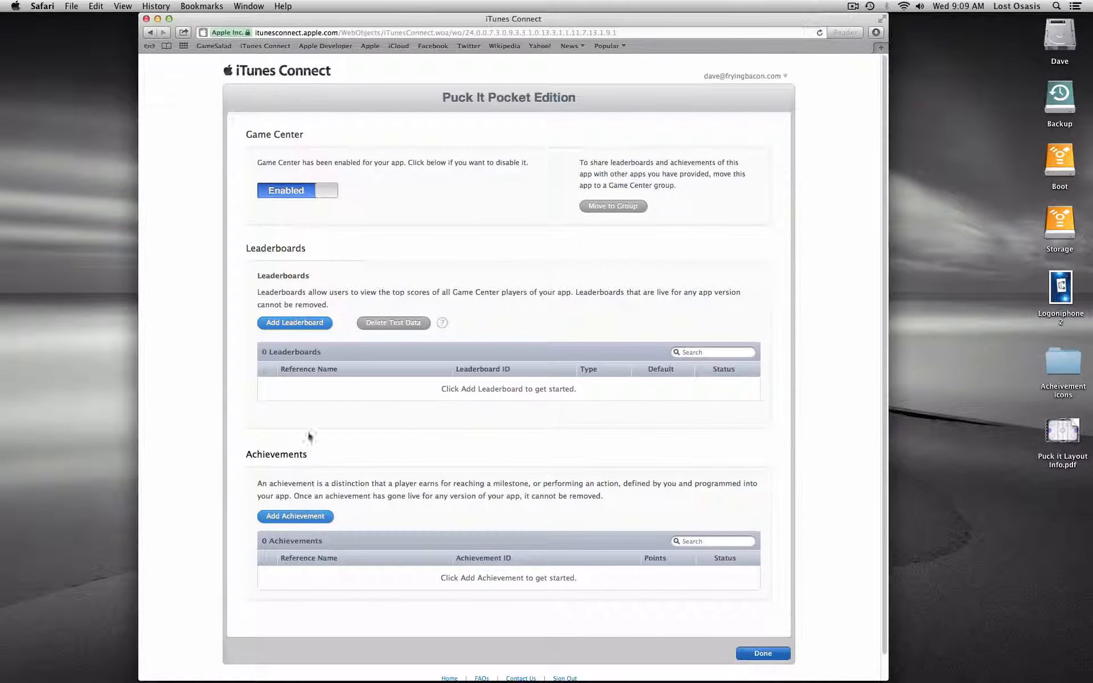
mouse_move(1059, 431)
left_click(1060, 431)
double_click(1060, 426)
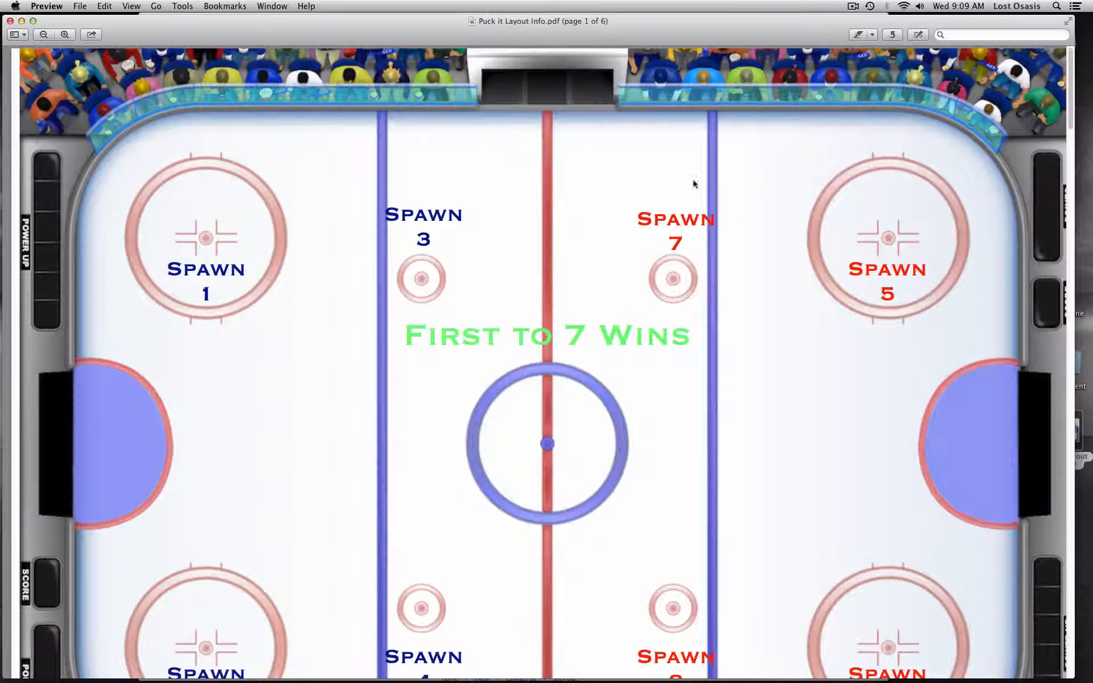
scroll(766, 185, "down", 3)
scroll(770, 186, "down", 10)
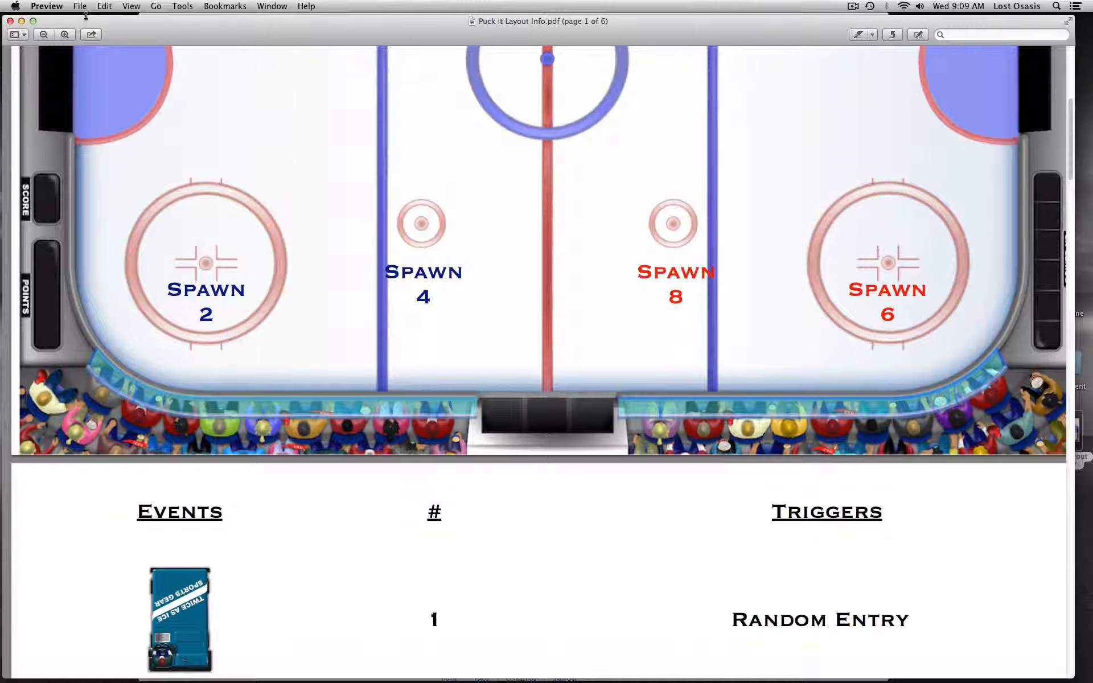
Zoom the PDF out three levels and shrink its window to fit the page width.
left_click(32, 22)
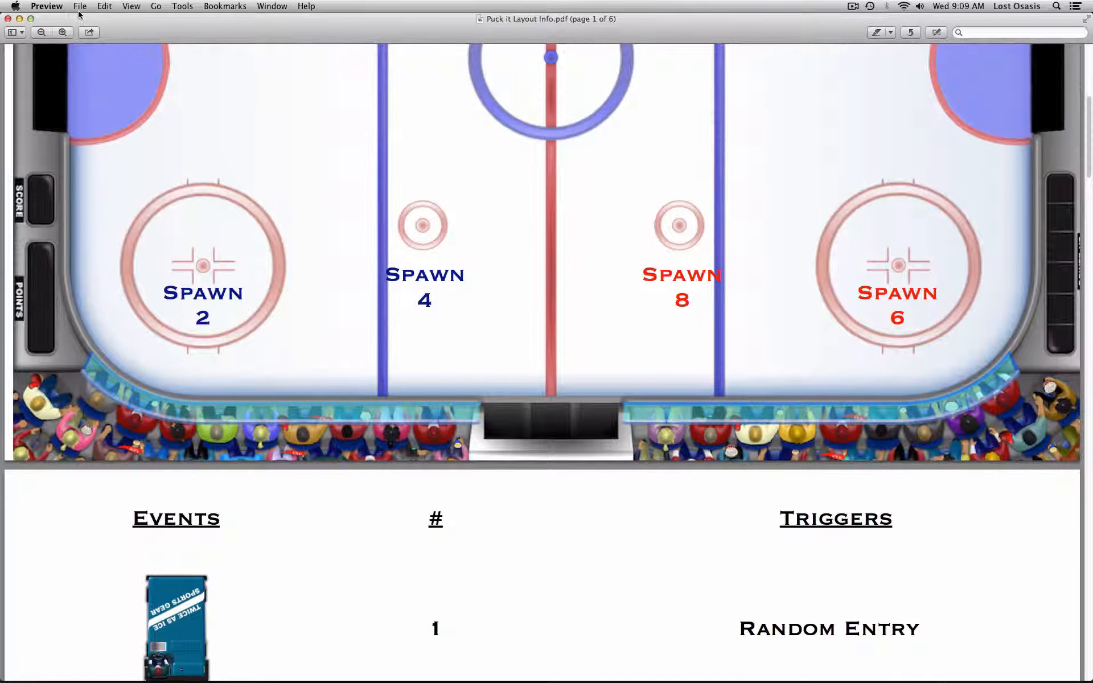
left_click(39, 32)
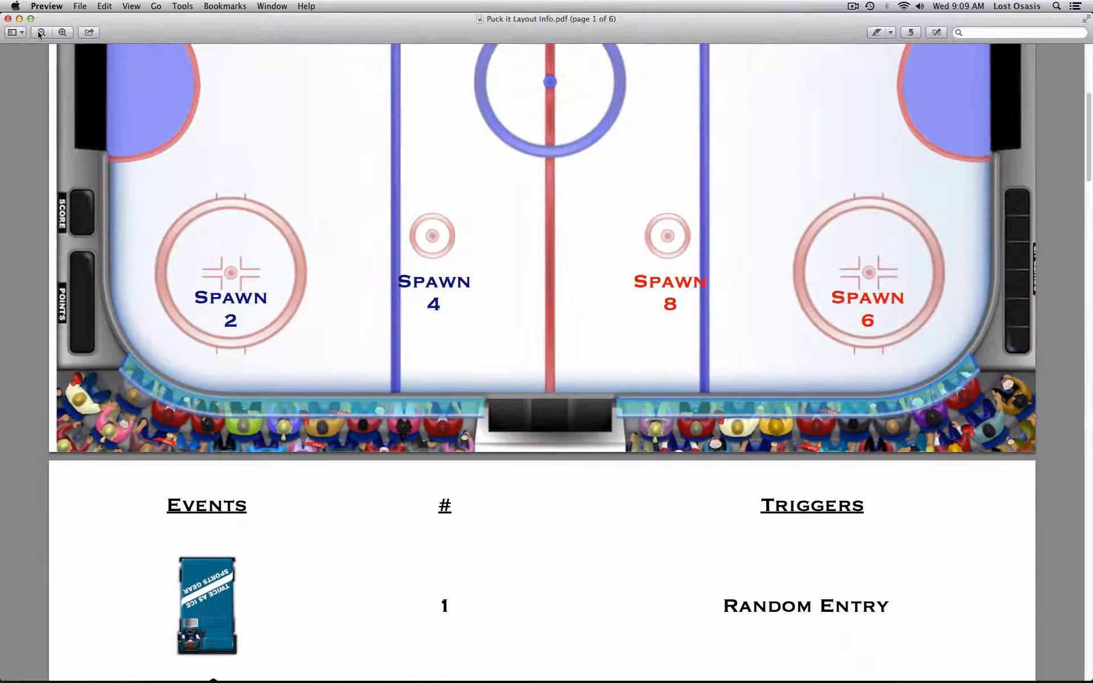
left_click(40, 32)
left_click(40, 32)
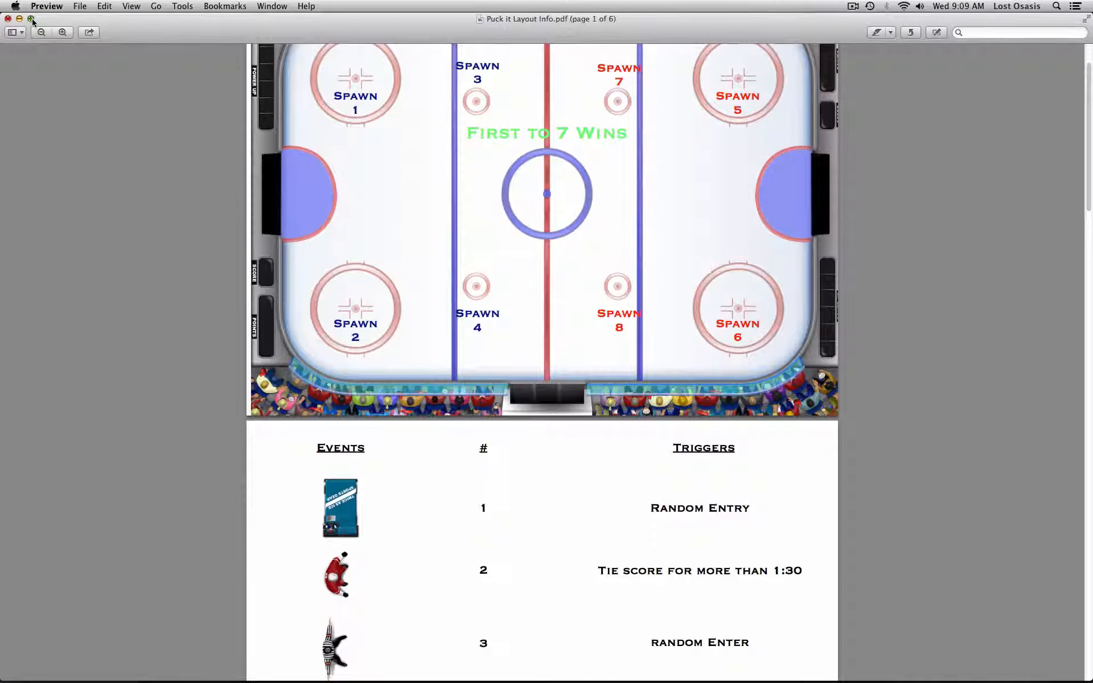
left_click(31, 19)
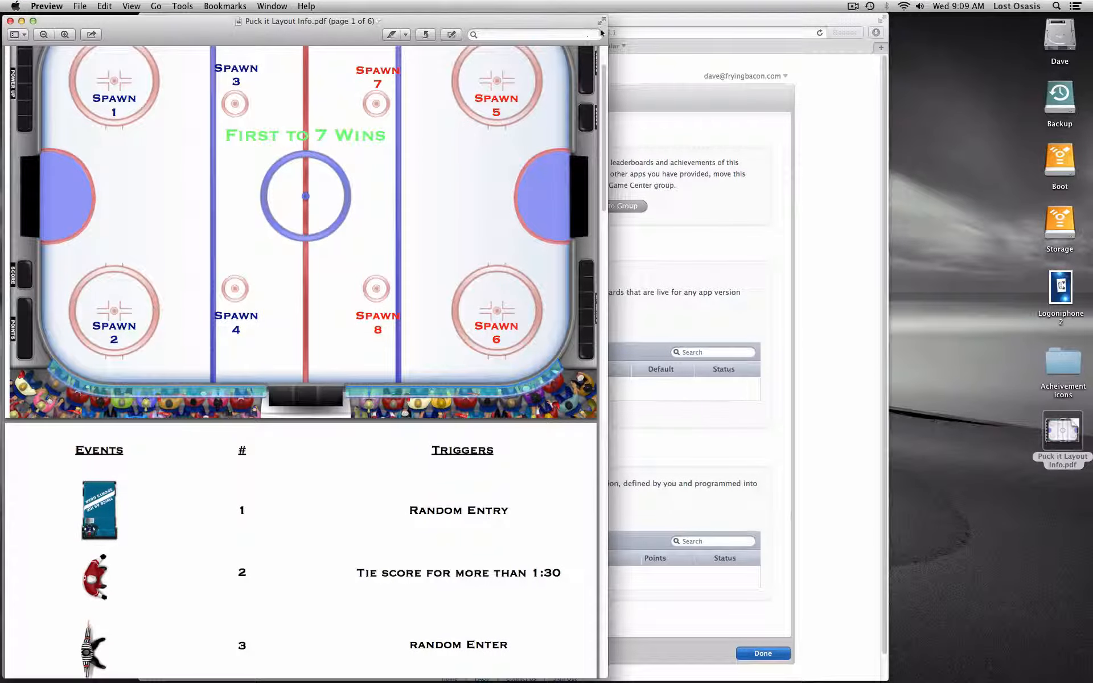
Show page thumbnails for the PDF, go to the Events page, and widen the window to fit the full page.
left_click(20, 36)
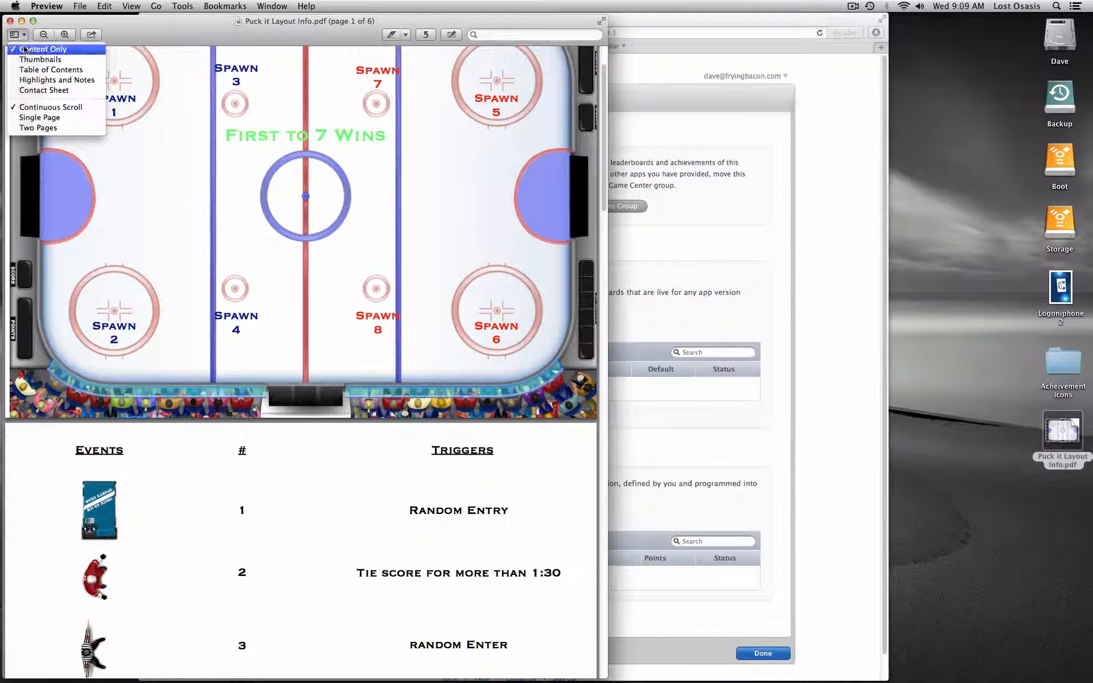
left_click(54, 59)
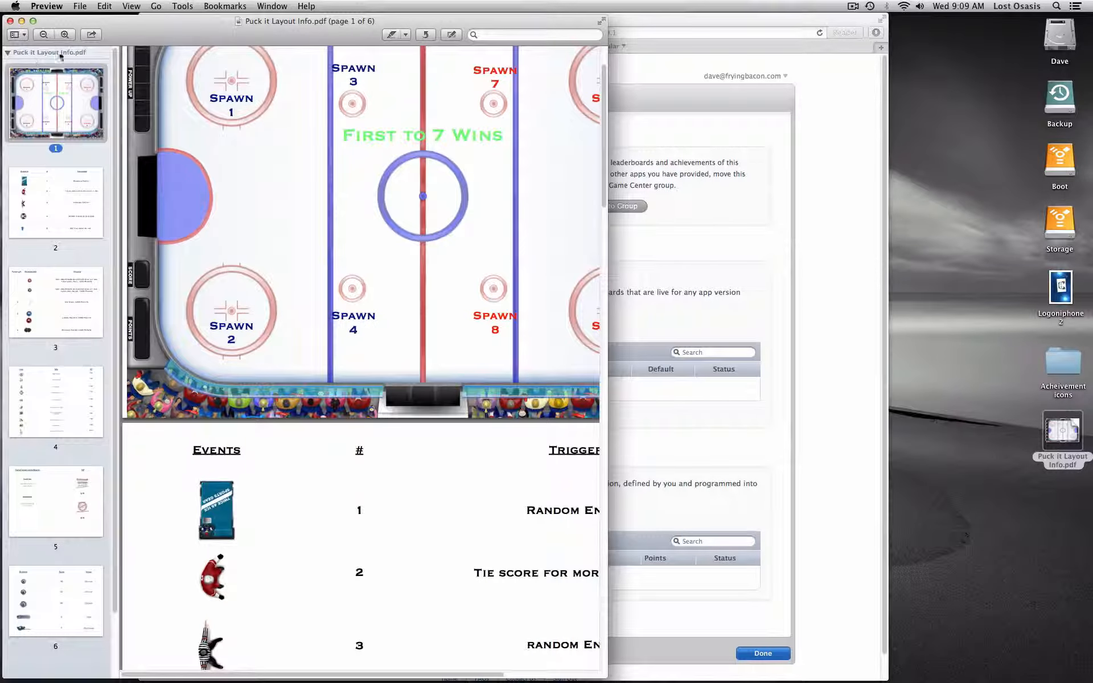
scroll(56, 370, "down", 3)
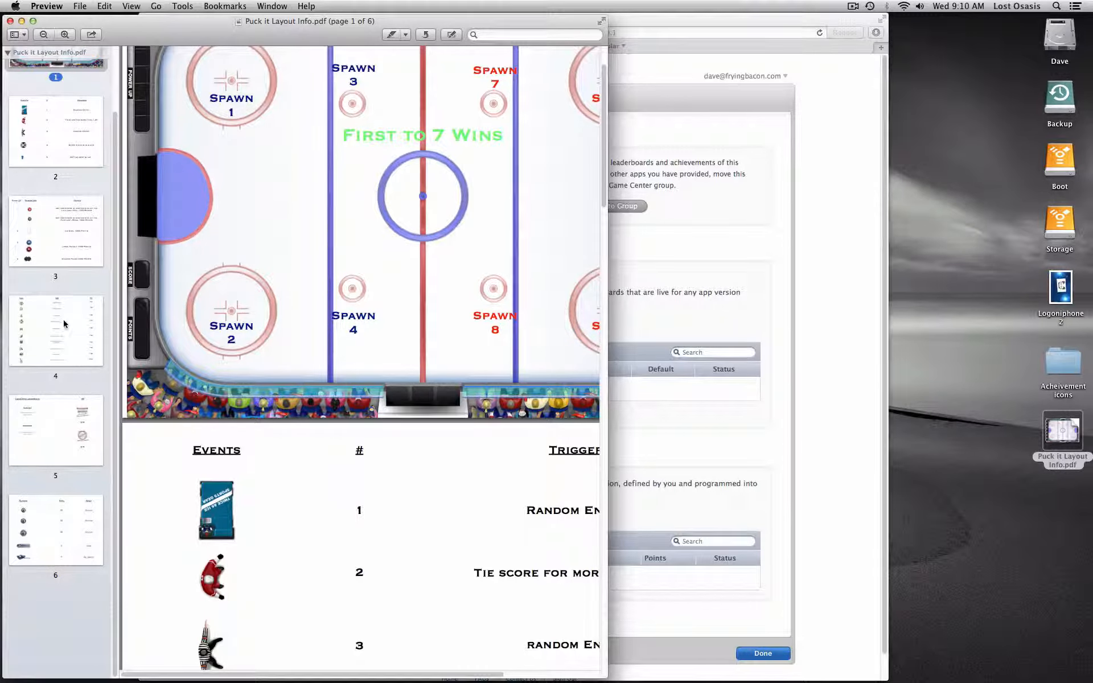
left_click(59, 151)
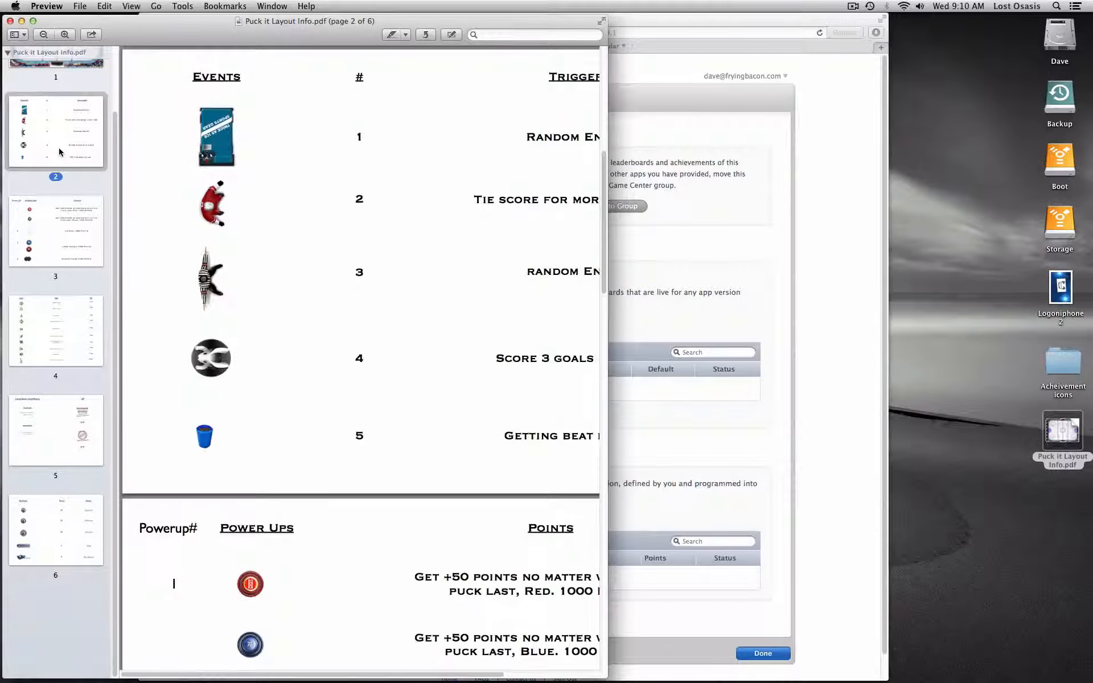
left_click_drag(606, 676, 772, 680)
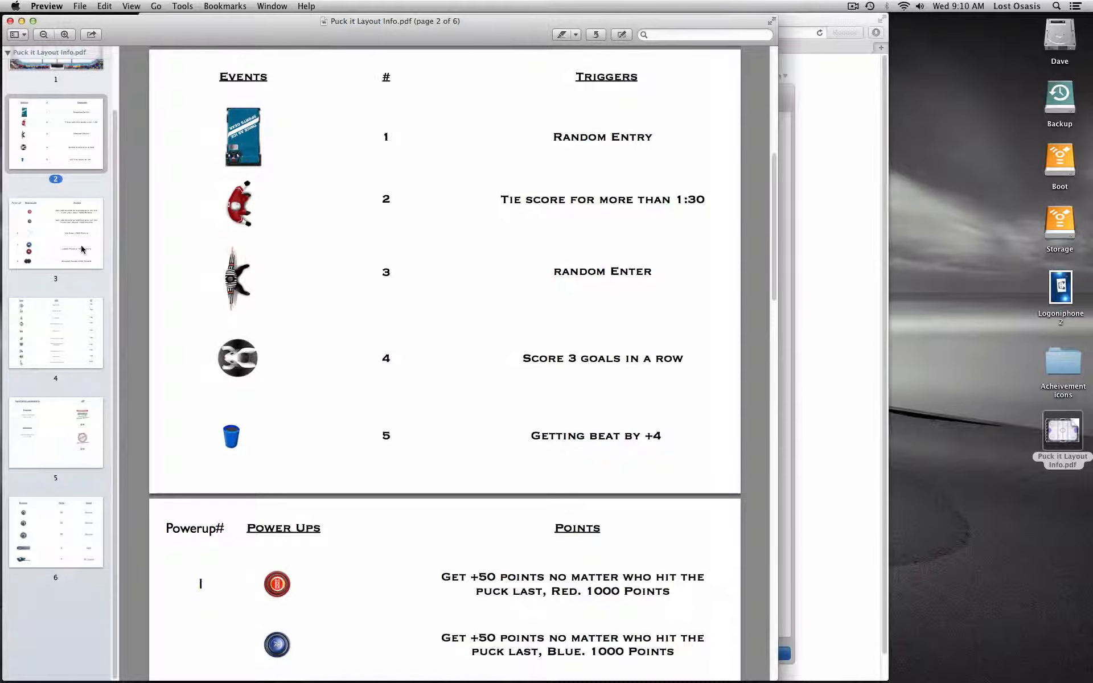
Review the PDF's pages on events, power-ups, achievement icons and IDs, Game Center leaderboards, in-app purchases and bumpers.
scroll(412, 429, "down", 3)
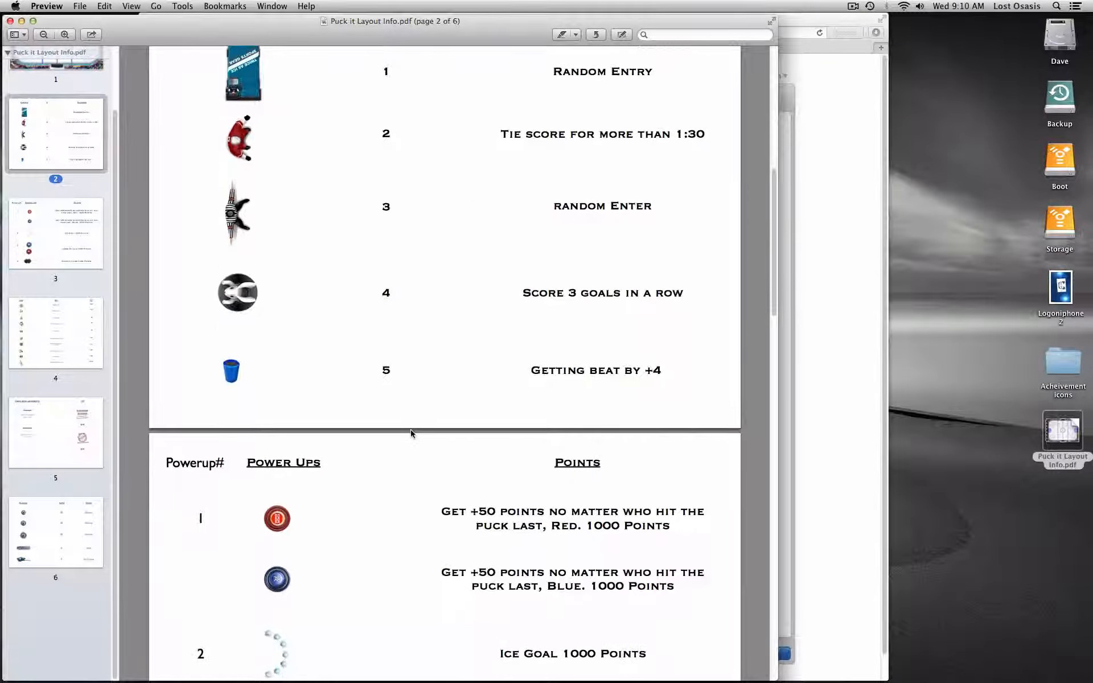
scroll(412, 434, "down", 10)
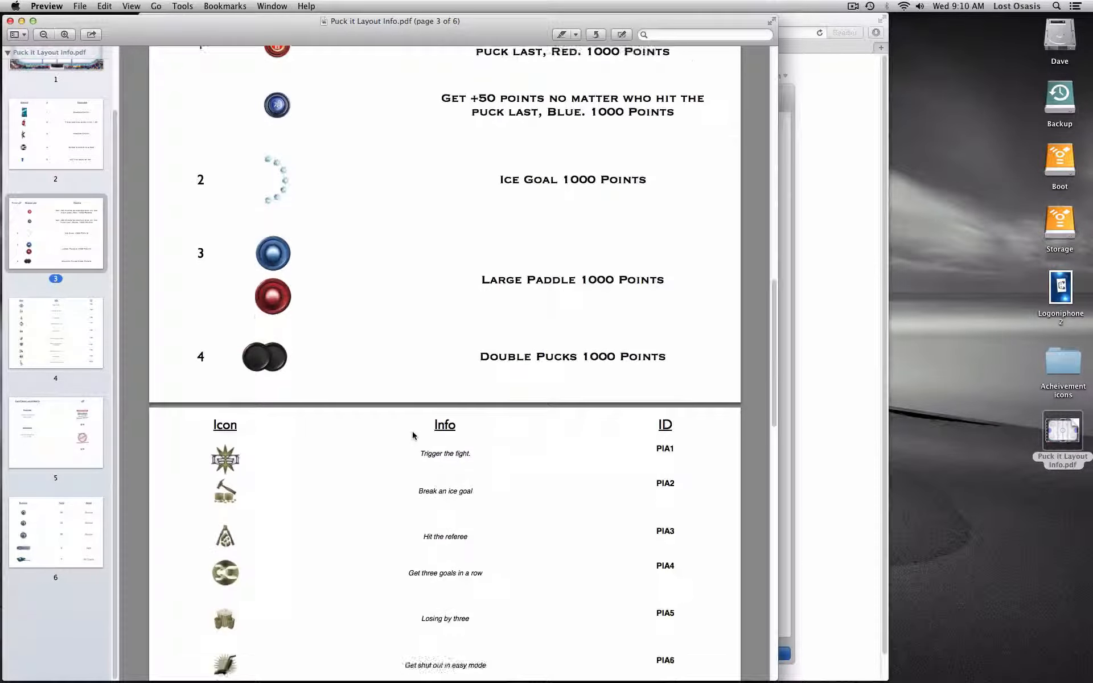
scroll(413, 436, "down", 2)
scroll(378, 366, "down", 1)
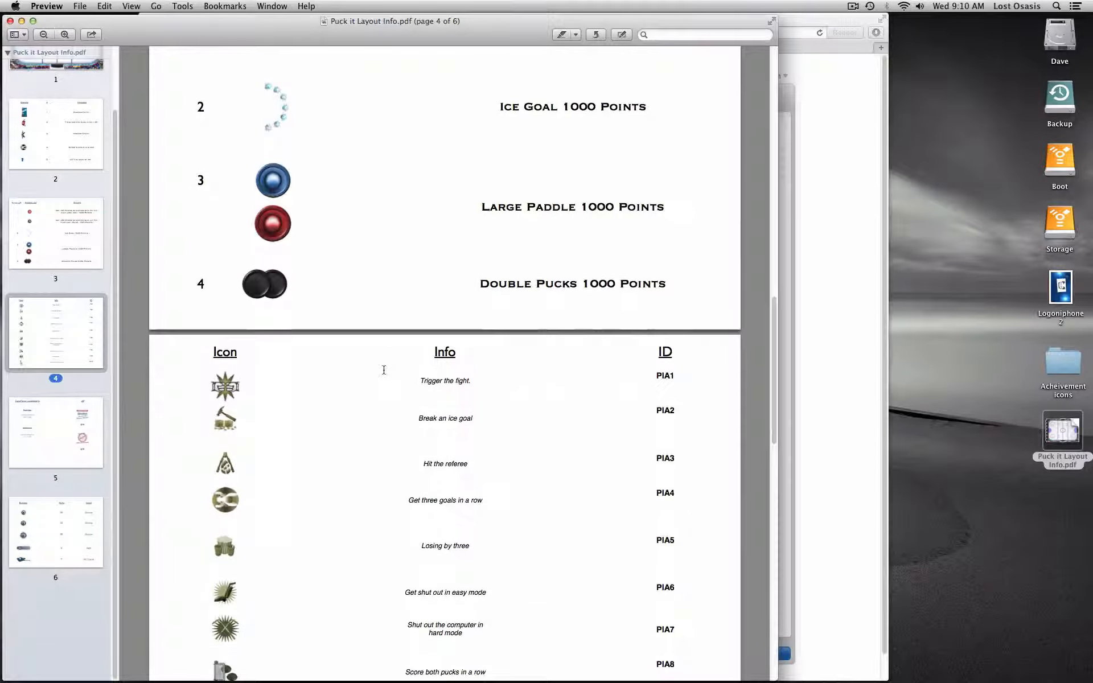
scroll(384, 370, "down", 11)
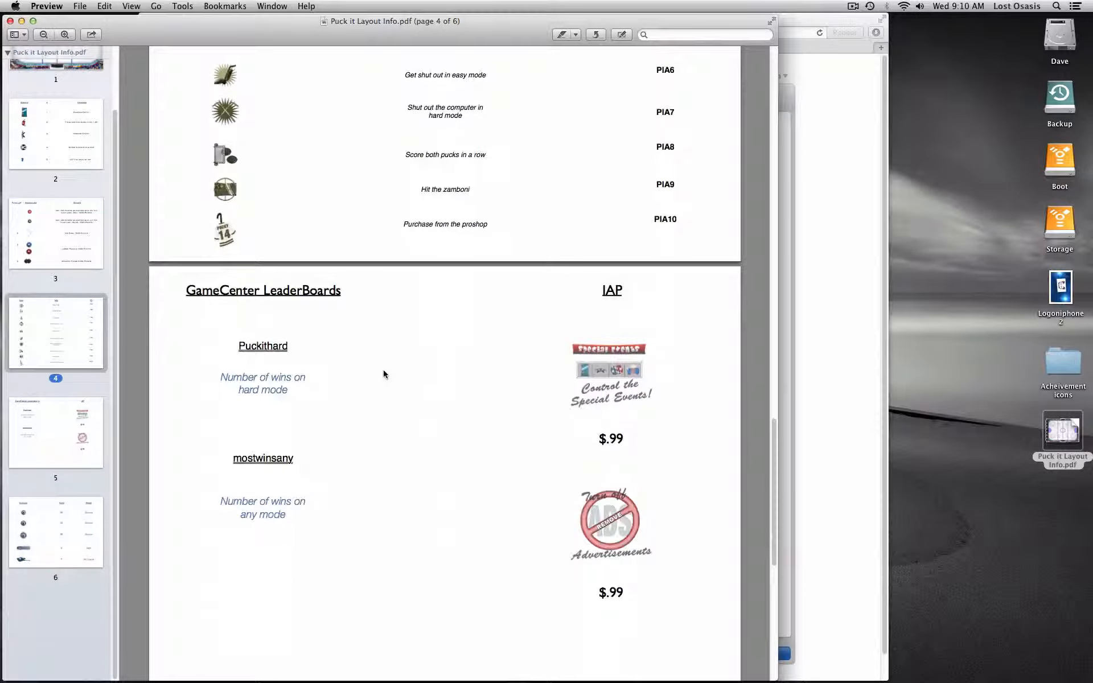
scroll(383, 374, "up", 10)
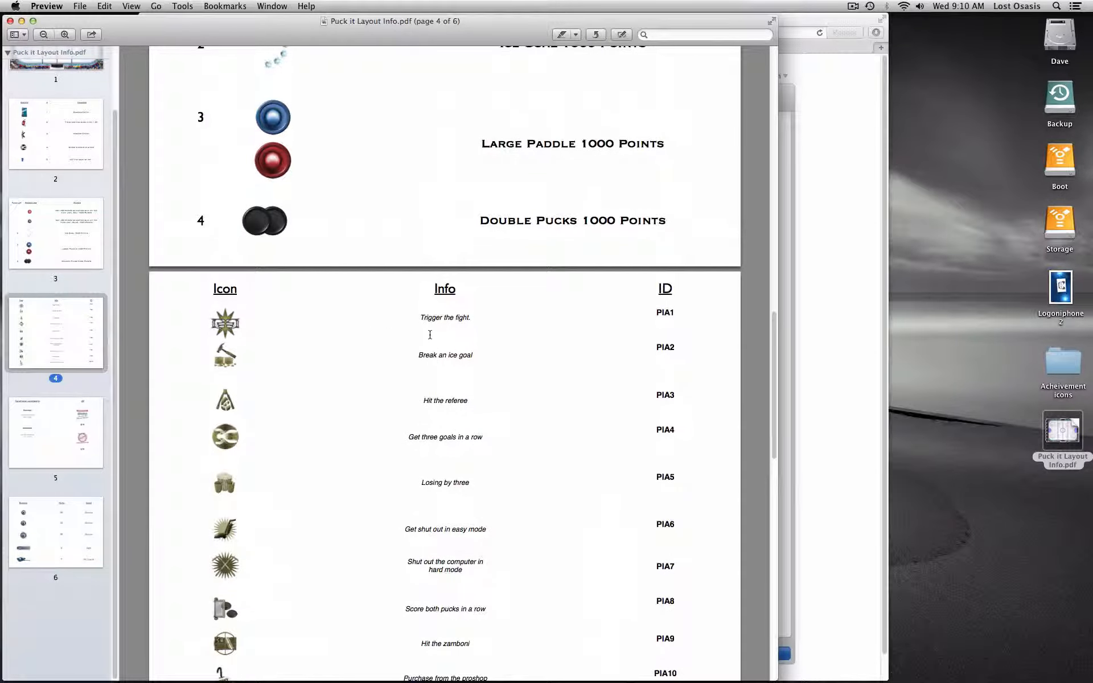
scroll(430, 334, "up", 20)
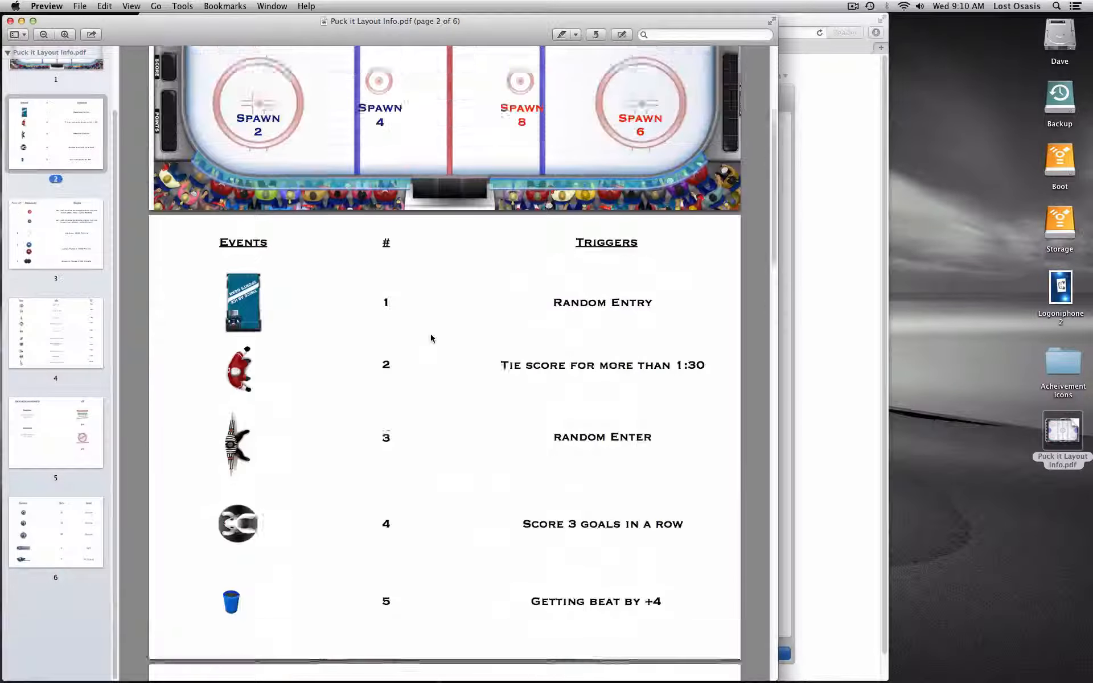
scroll(431, 334, "up", 5)
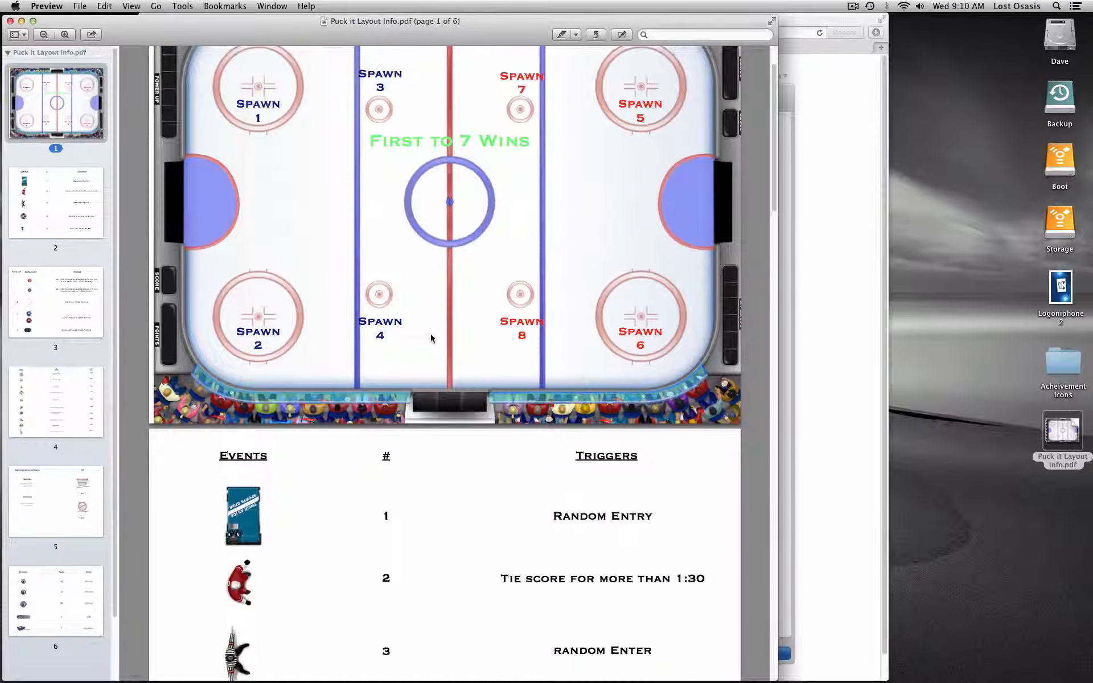
scroll(430, 338, "down", 15)
scroll(431, 338, "down", 10)
scroll(432, 337, "down", 10)
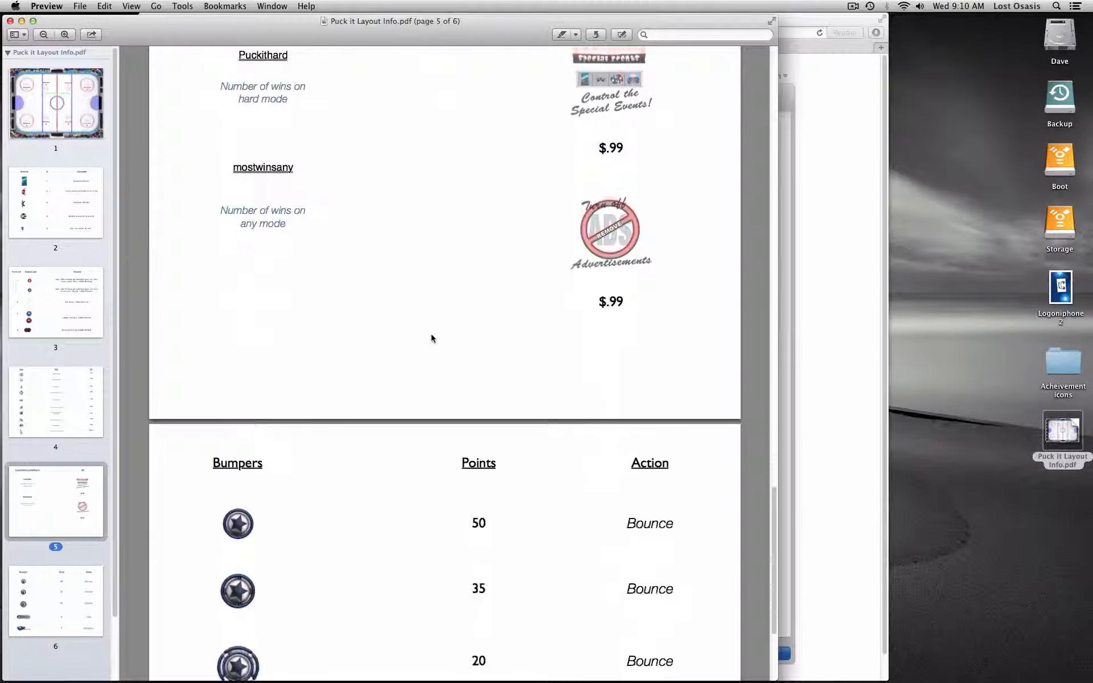
scroll(431, 338, "down", 4)
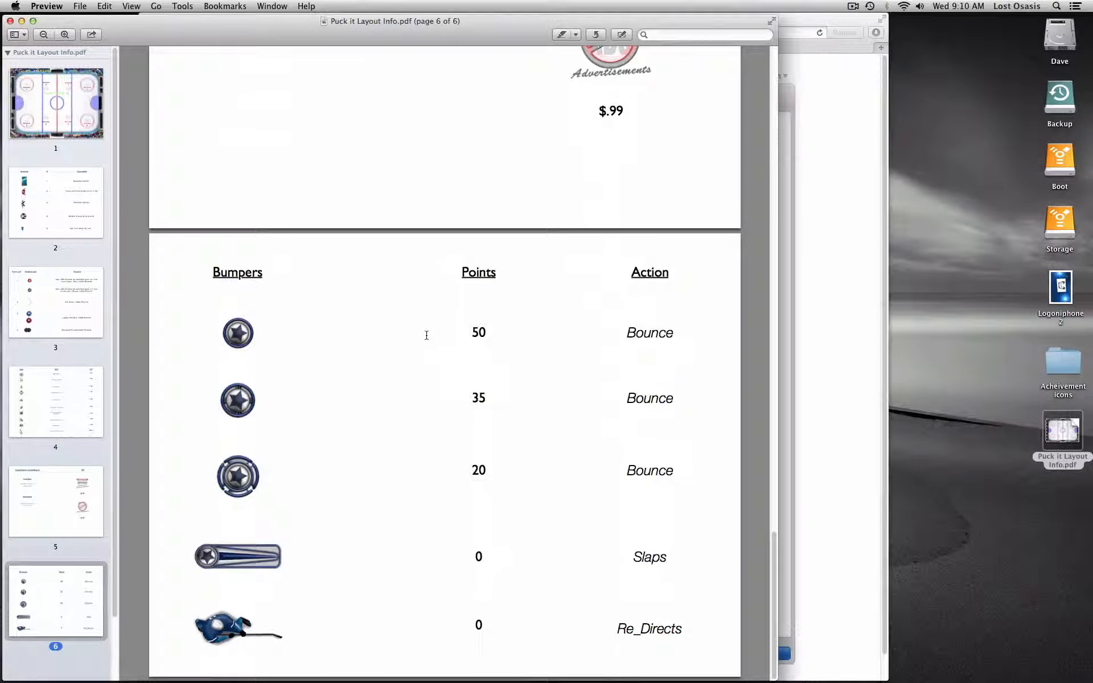
scroll(429, 336, "up", 6)
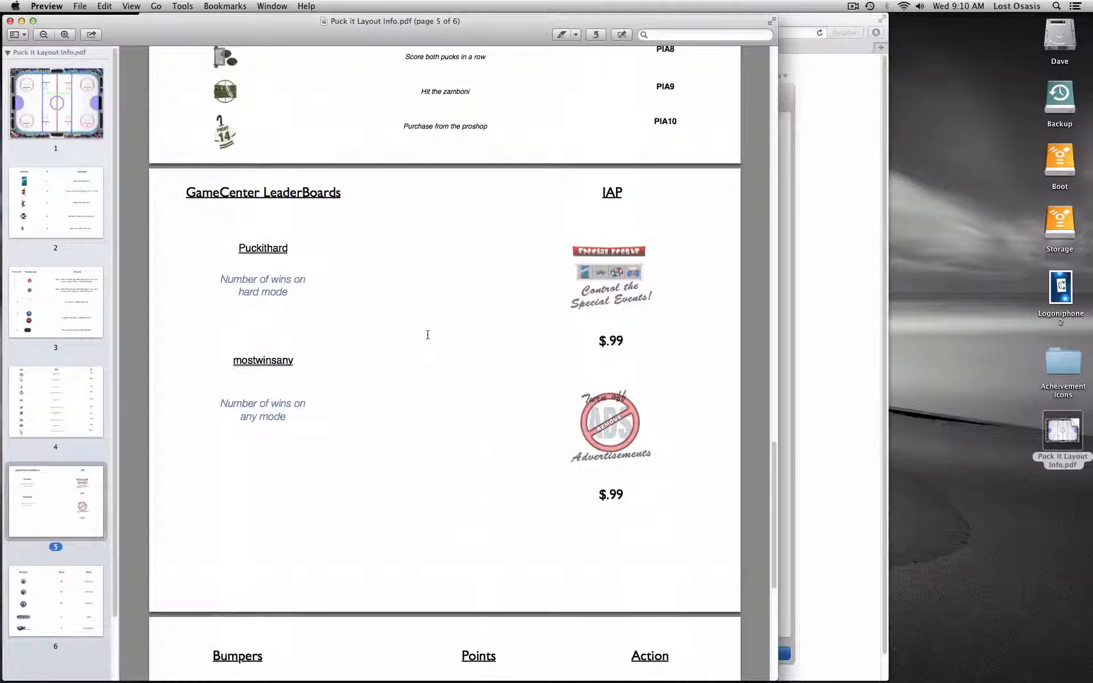
scroll(427, 334, "up", 4)
scroll(428, 335, "up", 4)
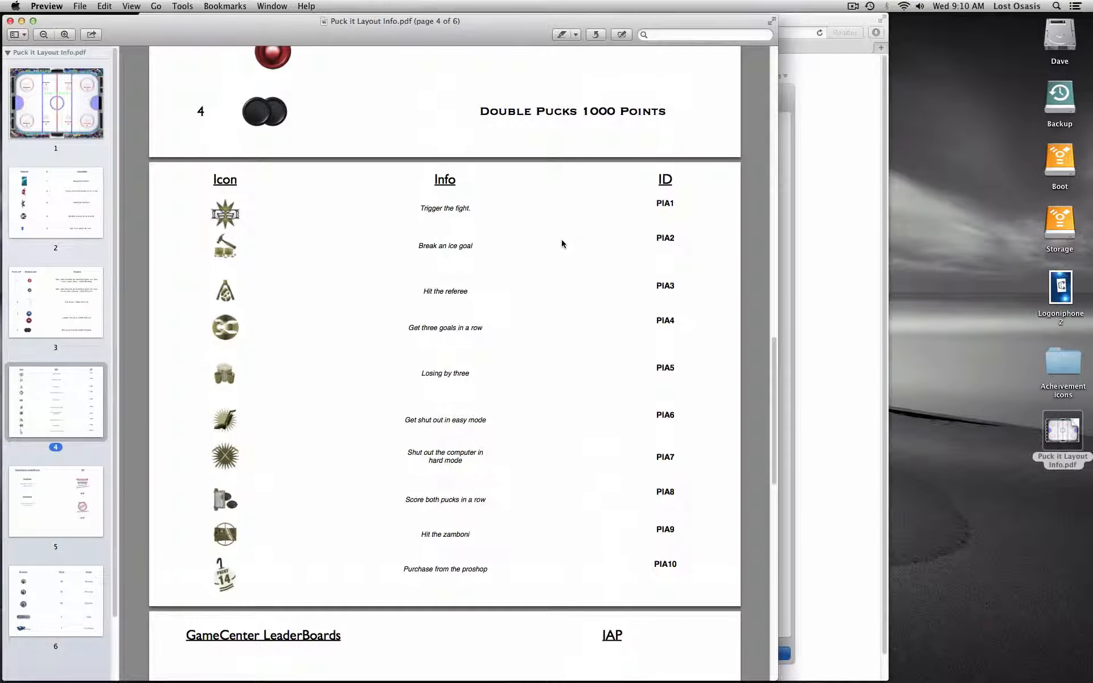
Move the PDF window aside to uncover part of the browser page and bring up the GameCenter LeaderBoards page.
left_click_drag(500, 21, 807, 55)
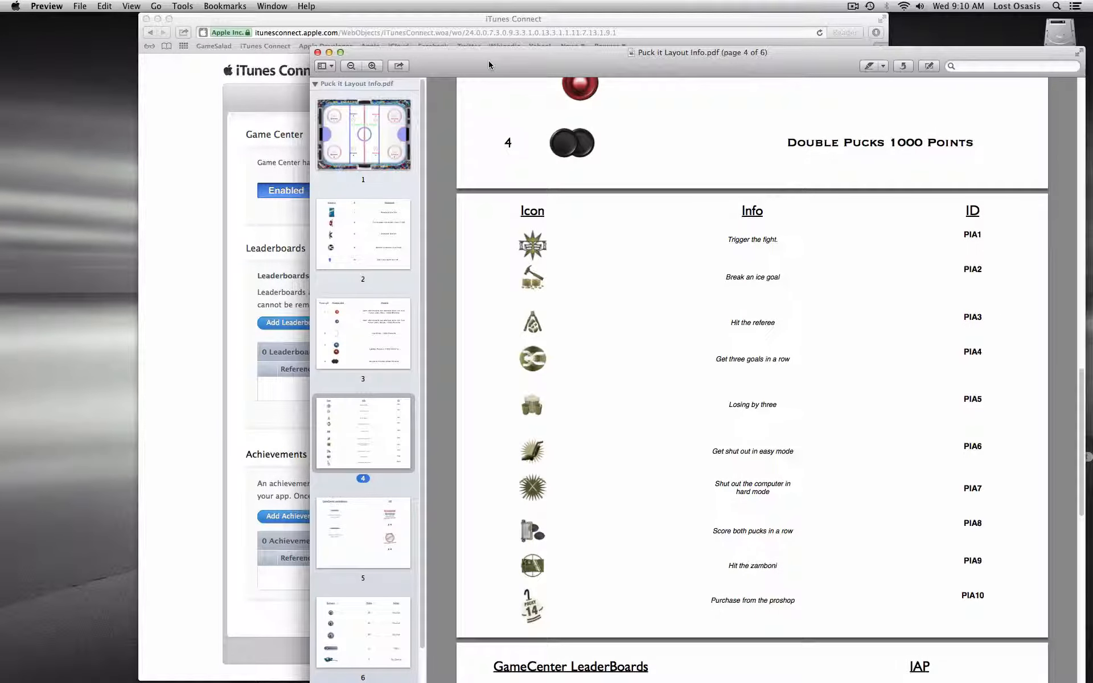
left_click_drag(488, 65, 468, 61)
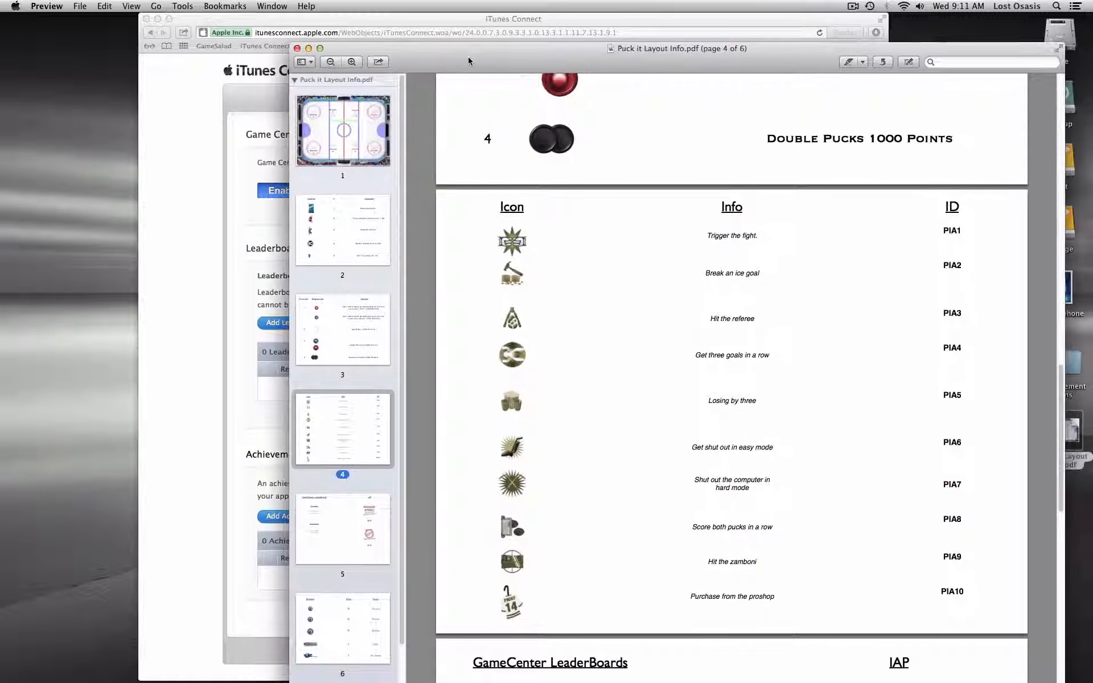
scroll(622, 305, "down", 3)
scroll(622, 299, "down", 10)
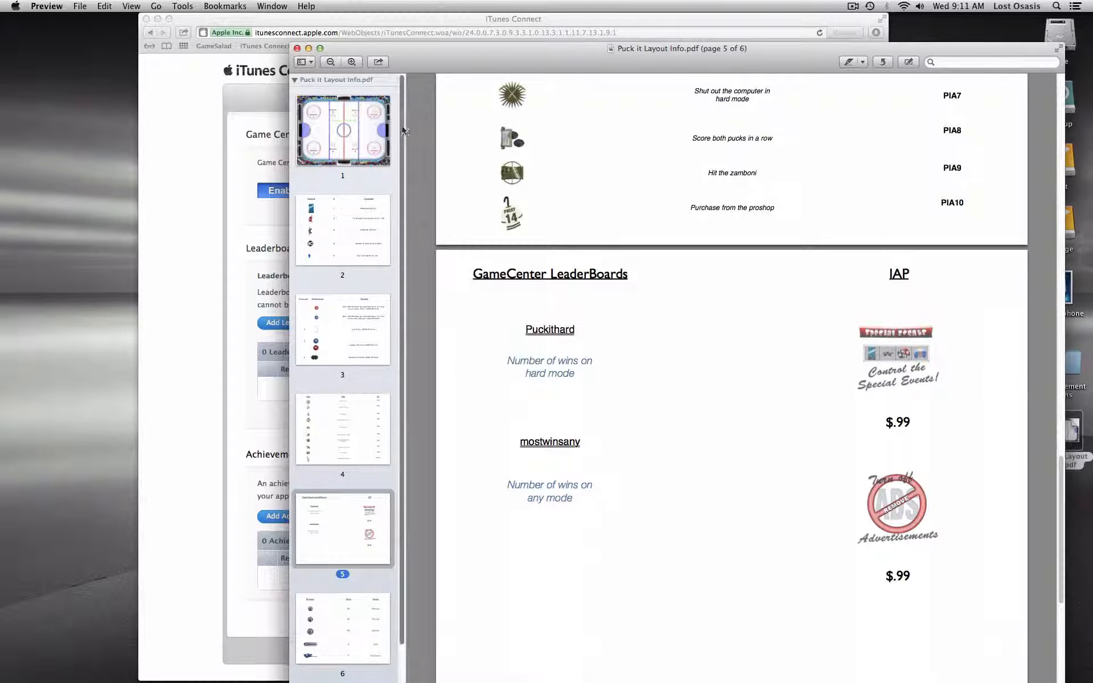
Switch back to iTunes Connect in Safari and start adding a single leaderboard for Puck It Pocket Edition.
left_click(235, 25)
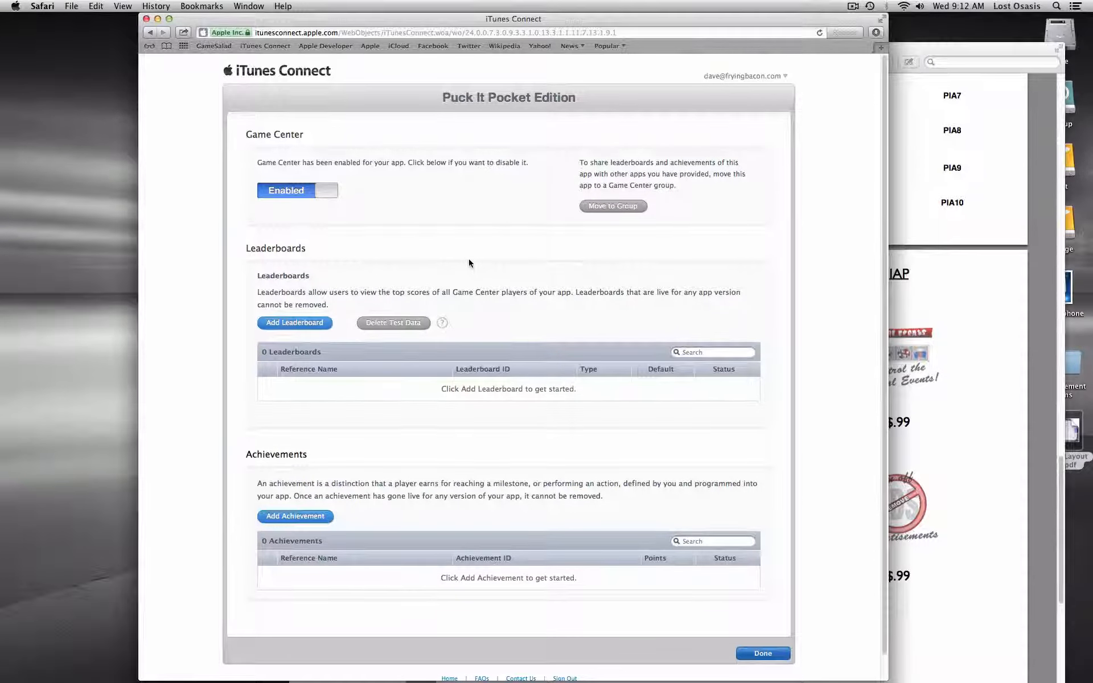
scroll(468, 263, "down", 1)
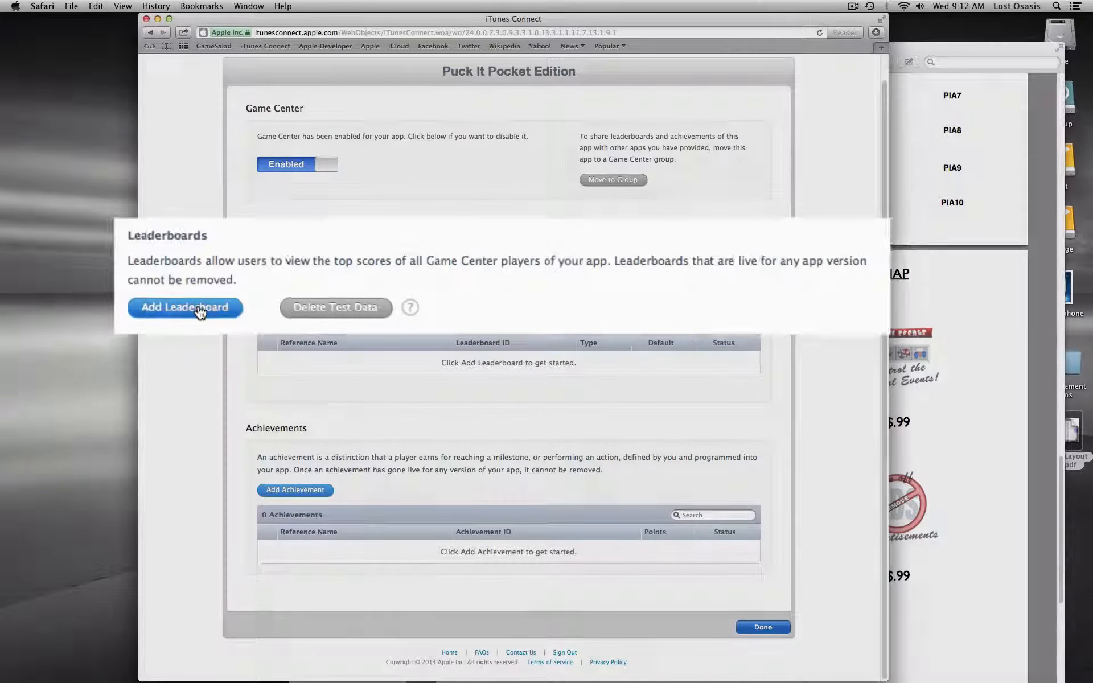
left_click(301, 295)
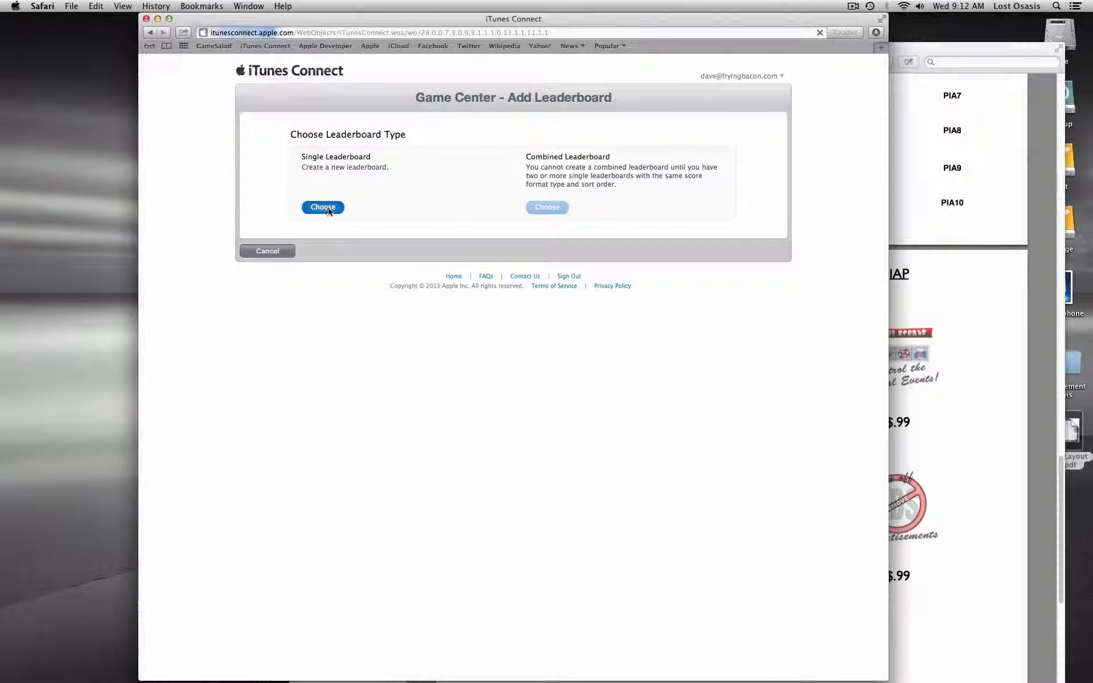
left_click(328, 208)
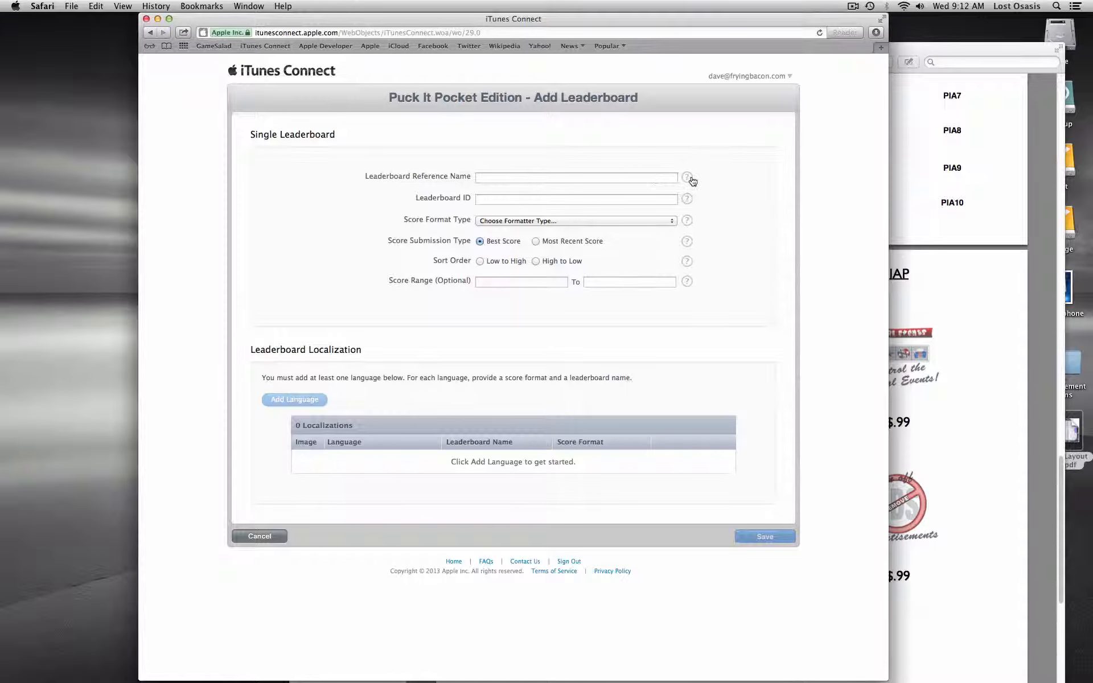
Enter "Puck it PE" as the leaderboard reference name and "puckitpehard" as the leaderboard ID, consulting the help notes for both fields.
mouse_move(687, 178)
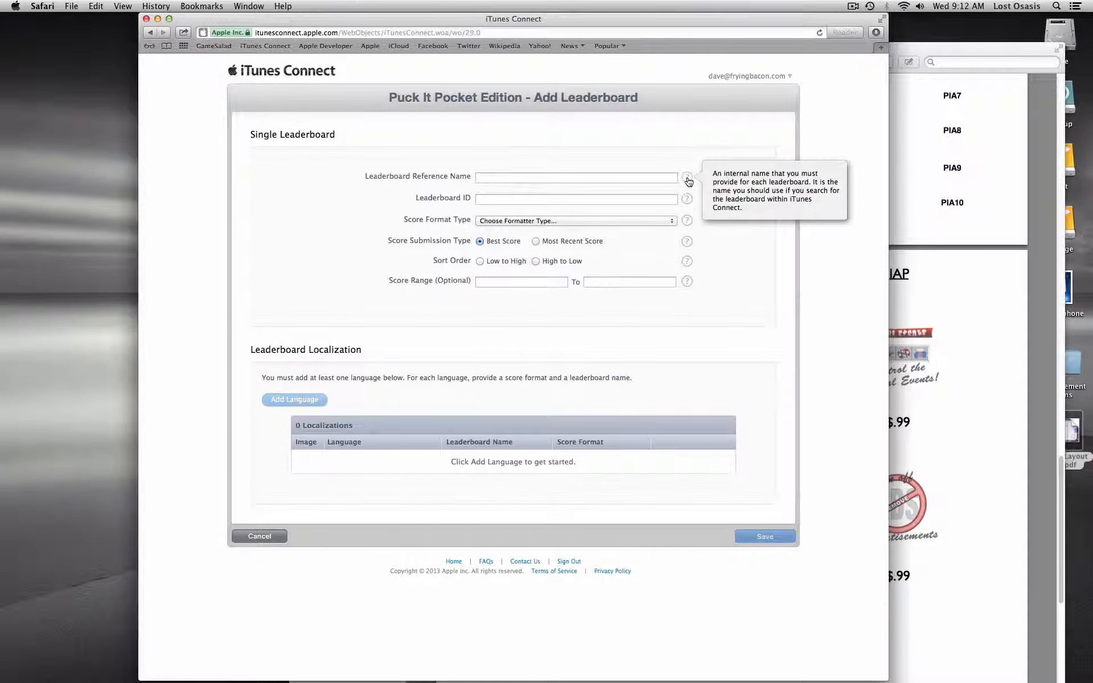
left_click(494, 179)
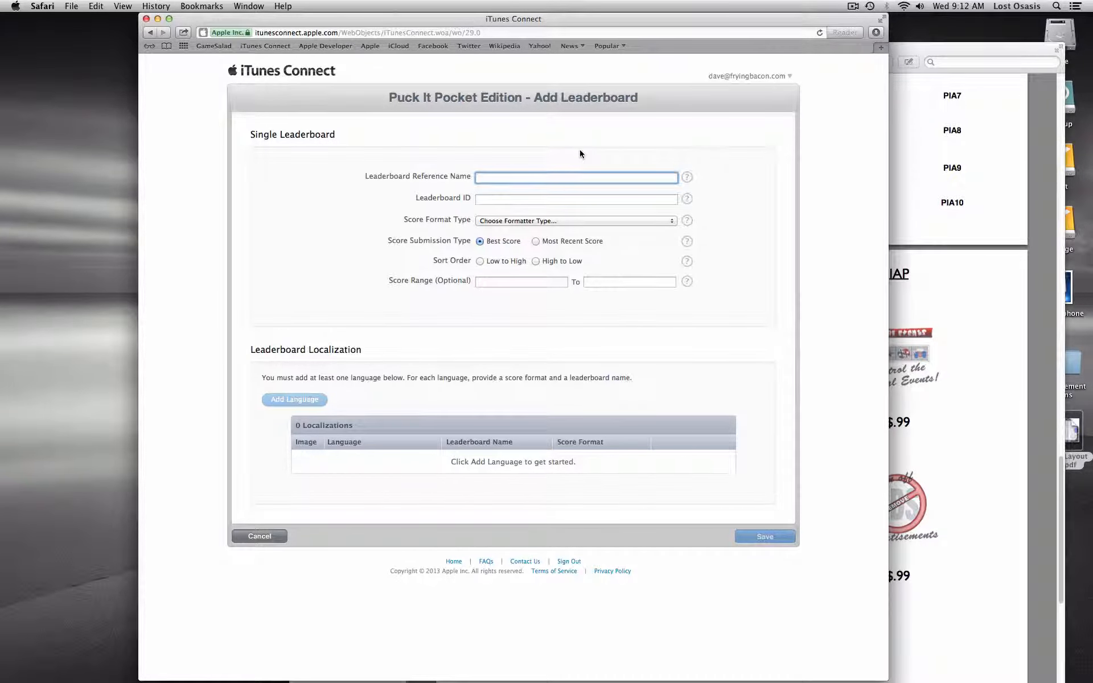
type("Puck it PE")
left_click(513, 199)
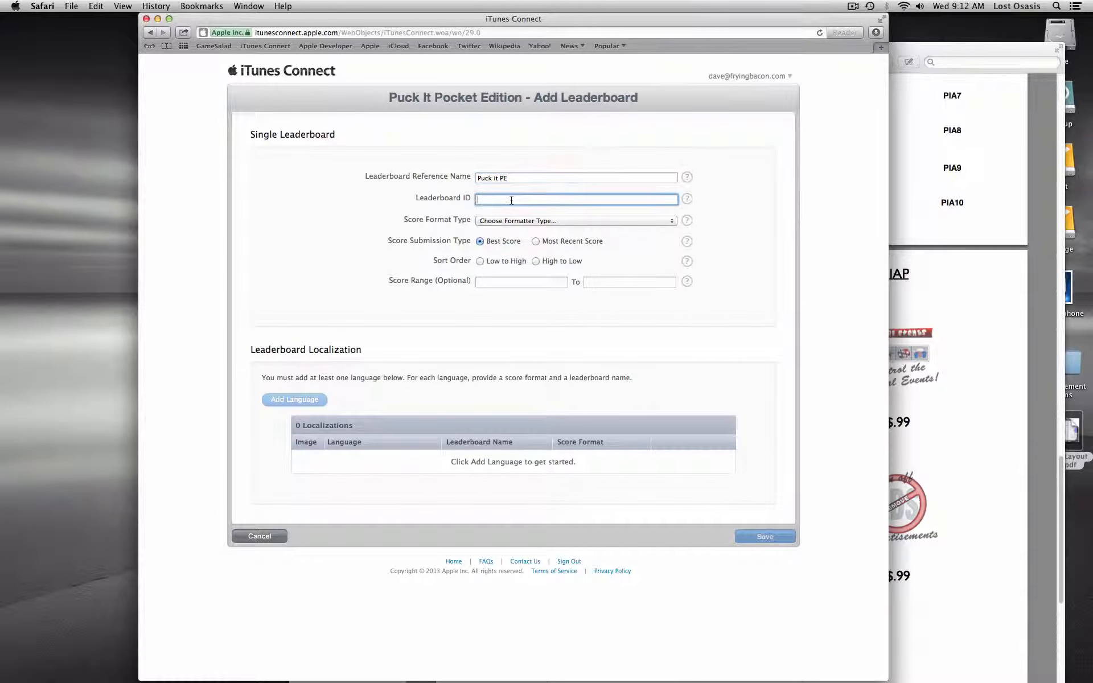
left_click(688, 202)
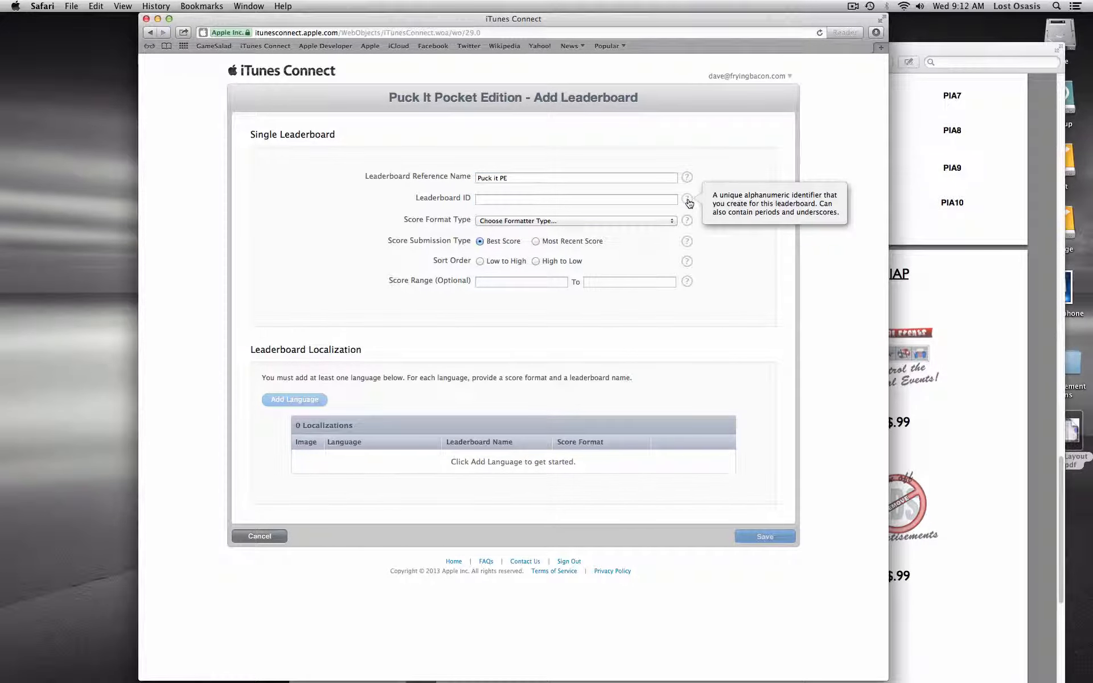
left_click(496, 199)
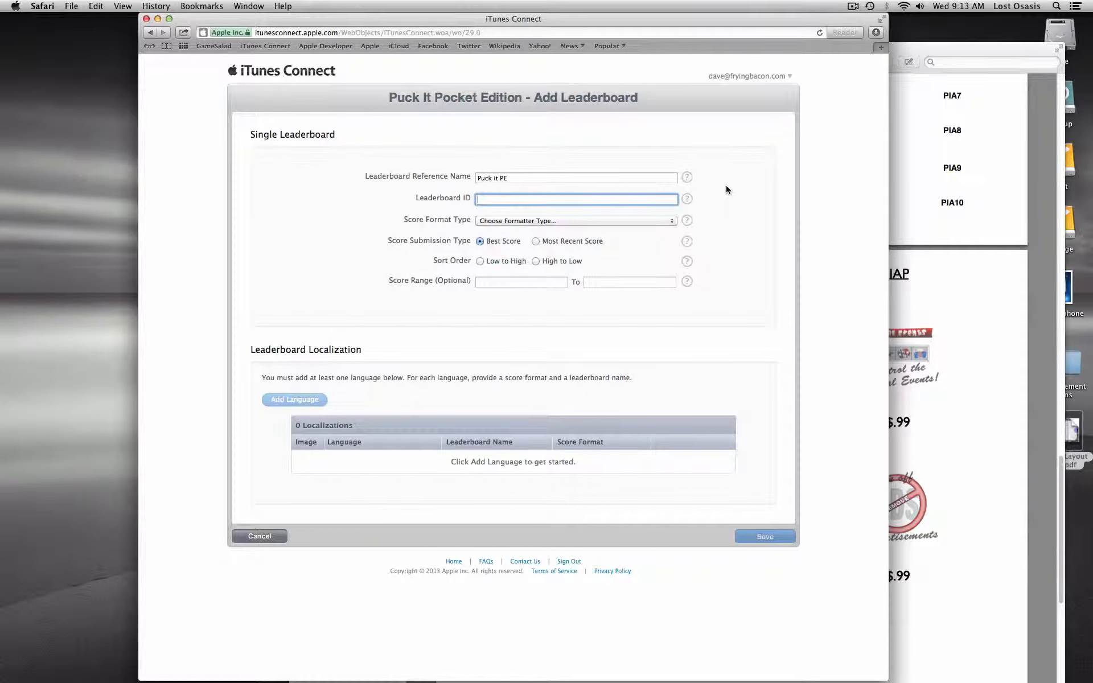
type("puckitpehard")
Set the leaderboard's score format type to Integer, the submission type to Best Score and the sort order to High to Low.
left_click(647, 221)
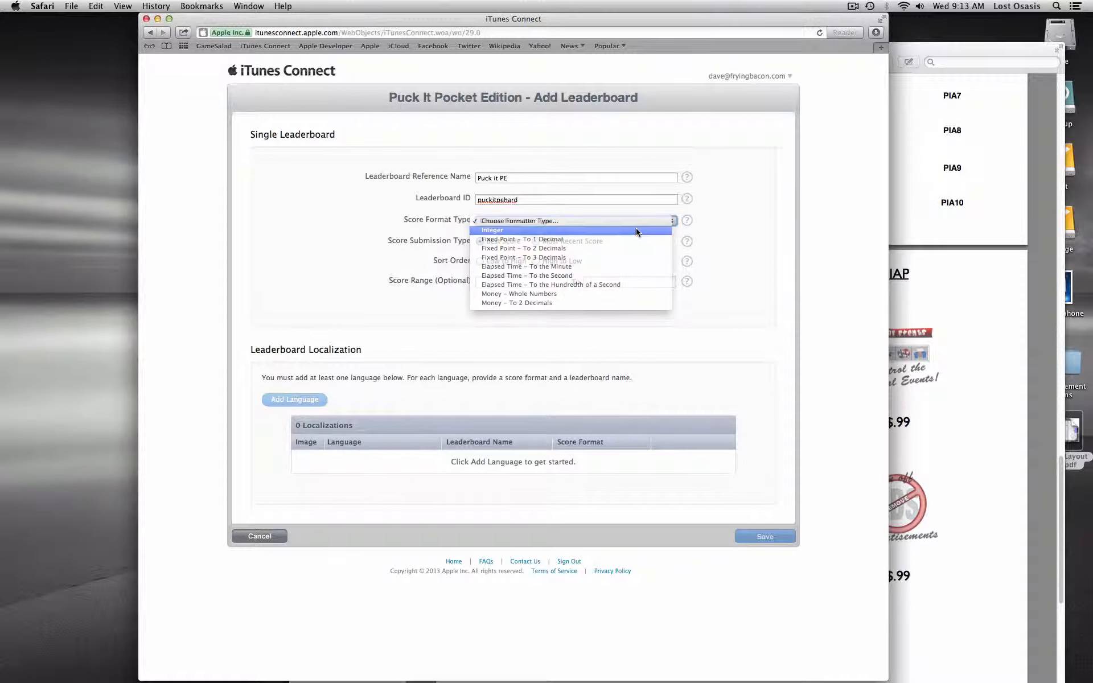
left_click(635, 229)
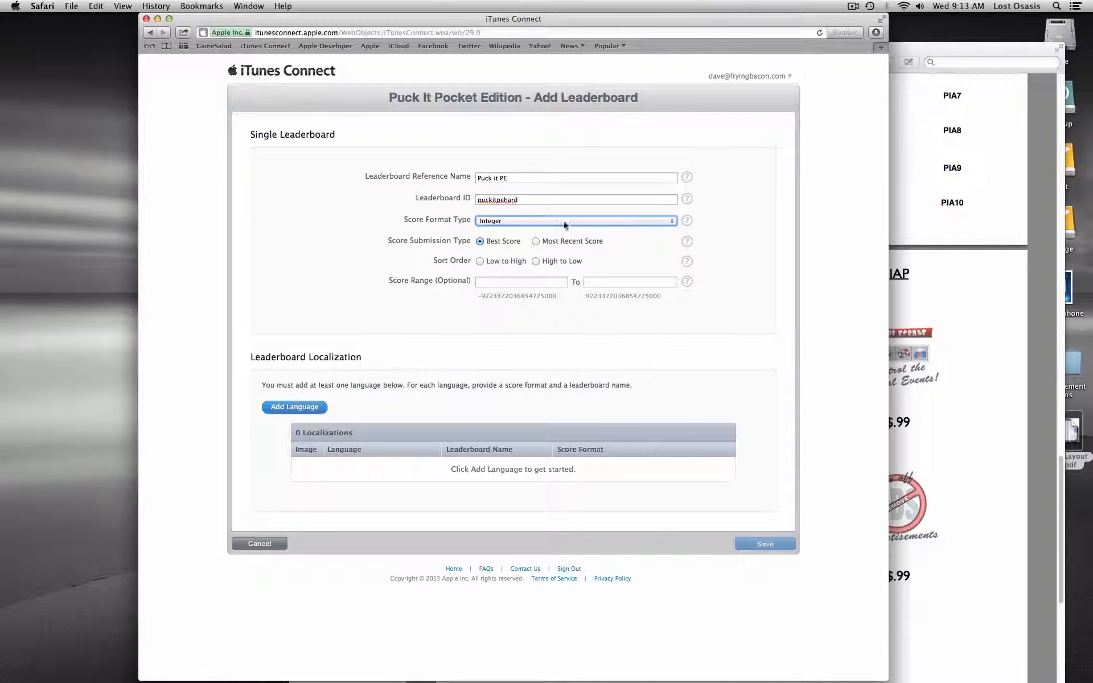
left_click(479, 241)
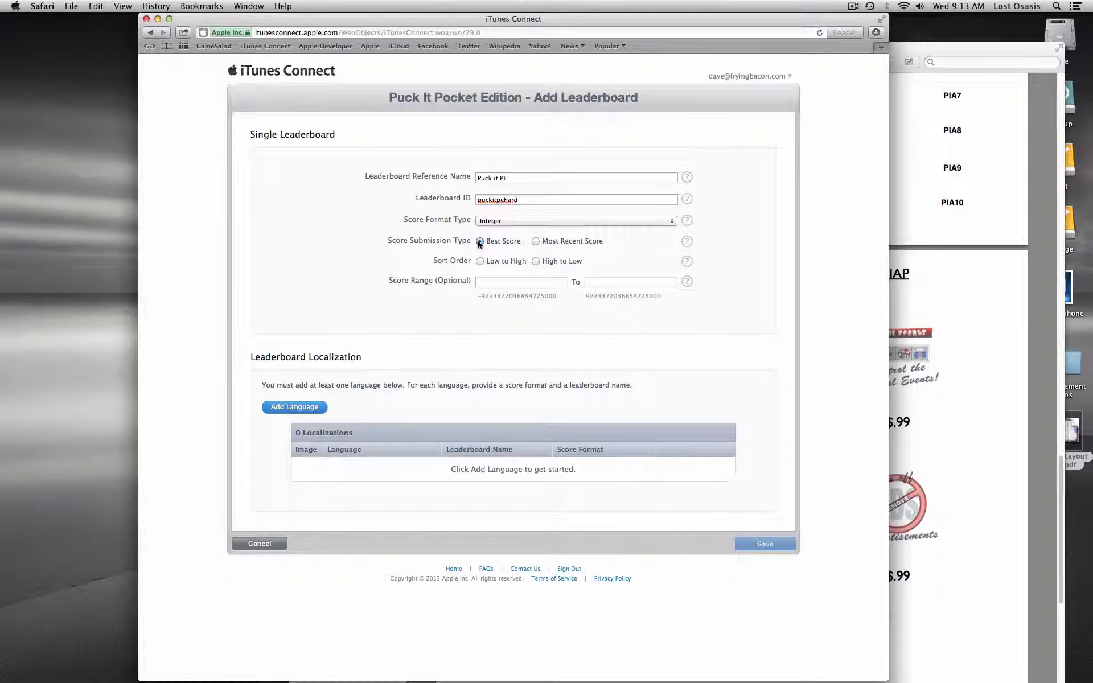
left_click(535, 261)
Add an English localization to the leaderboard named "Most wins on the hard level." with score format Integer (100,000,122).
left_click(304, 415)
left_click(520, 142)
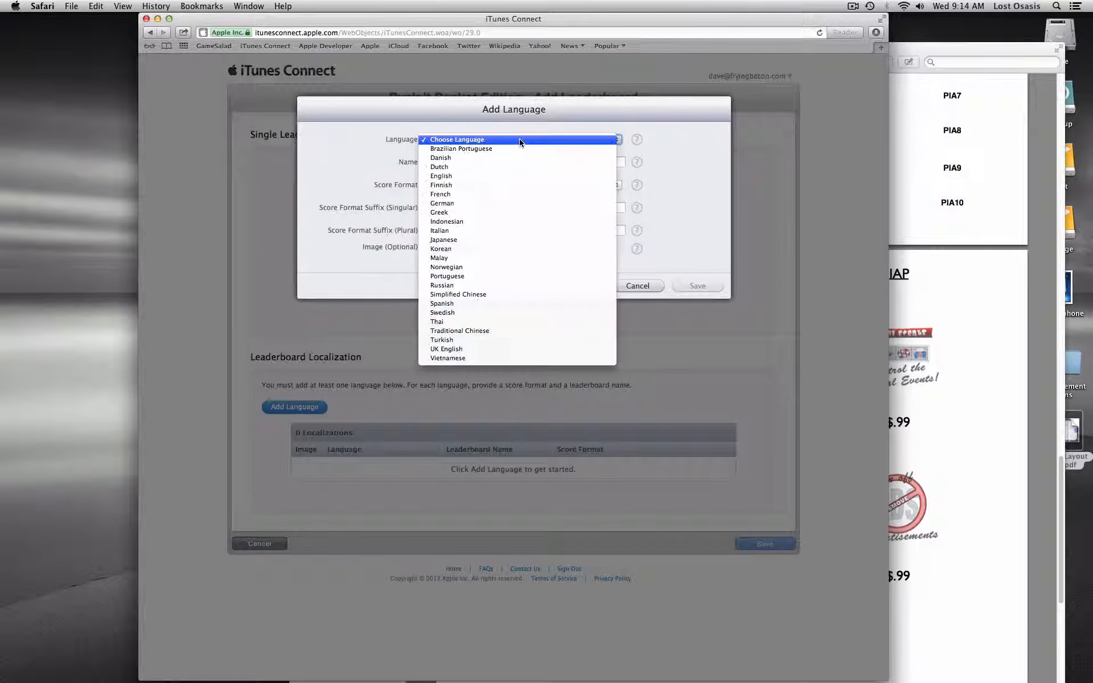
left_click(511, 176)
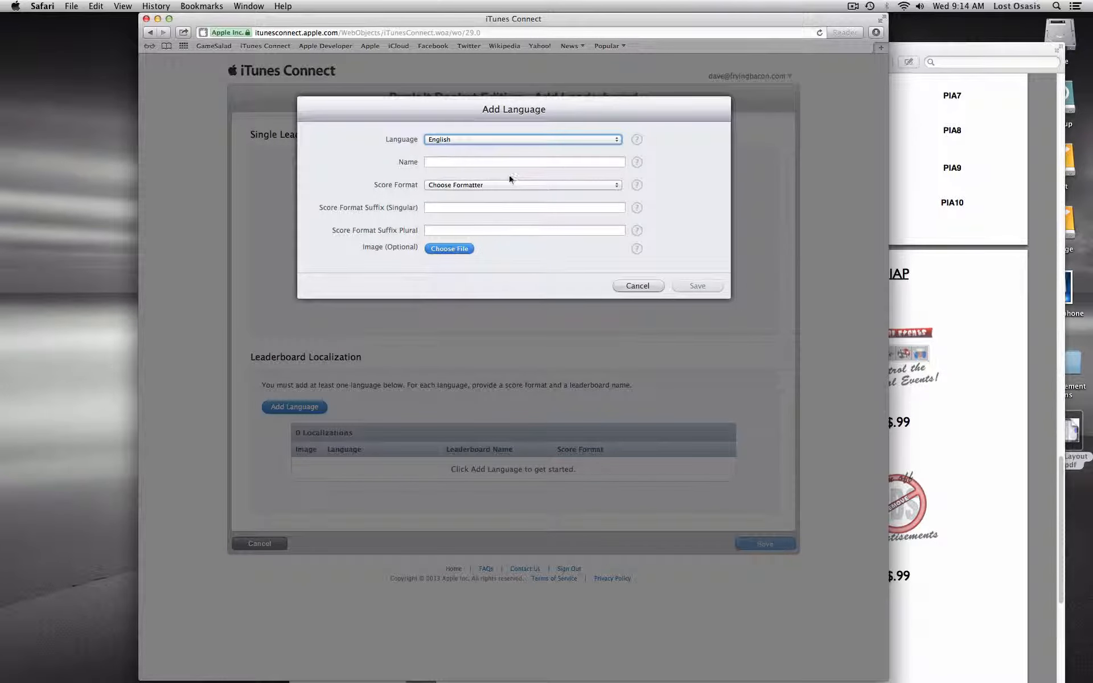
left_click(636, 163)
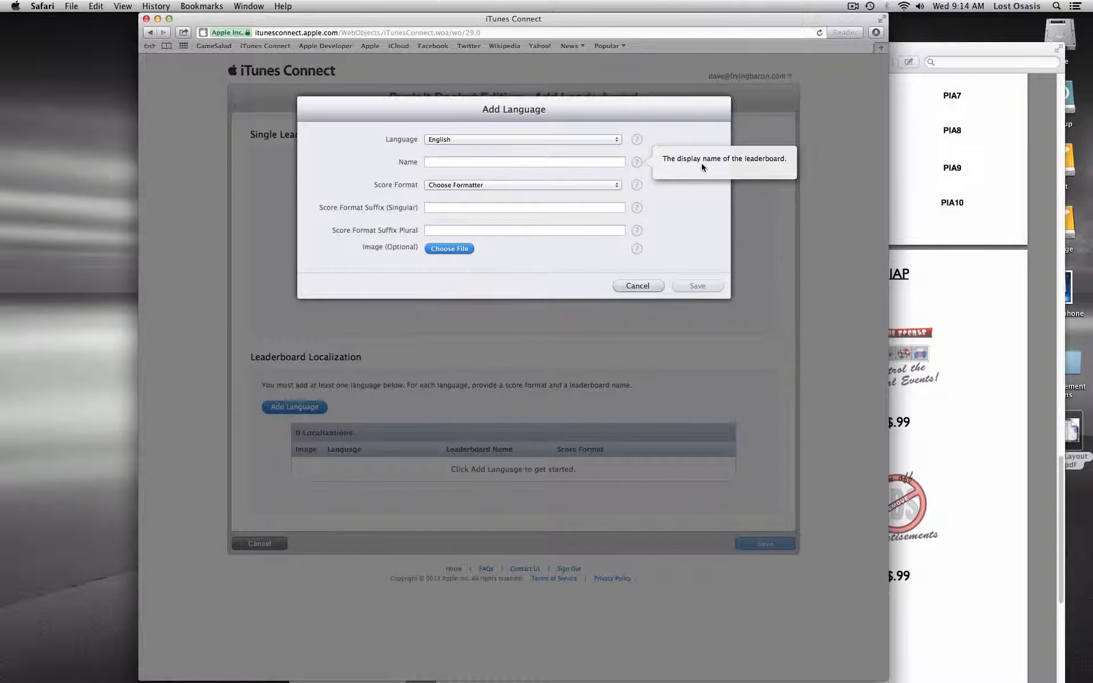
left_click(437, 164)
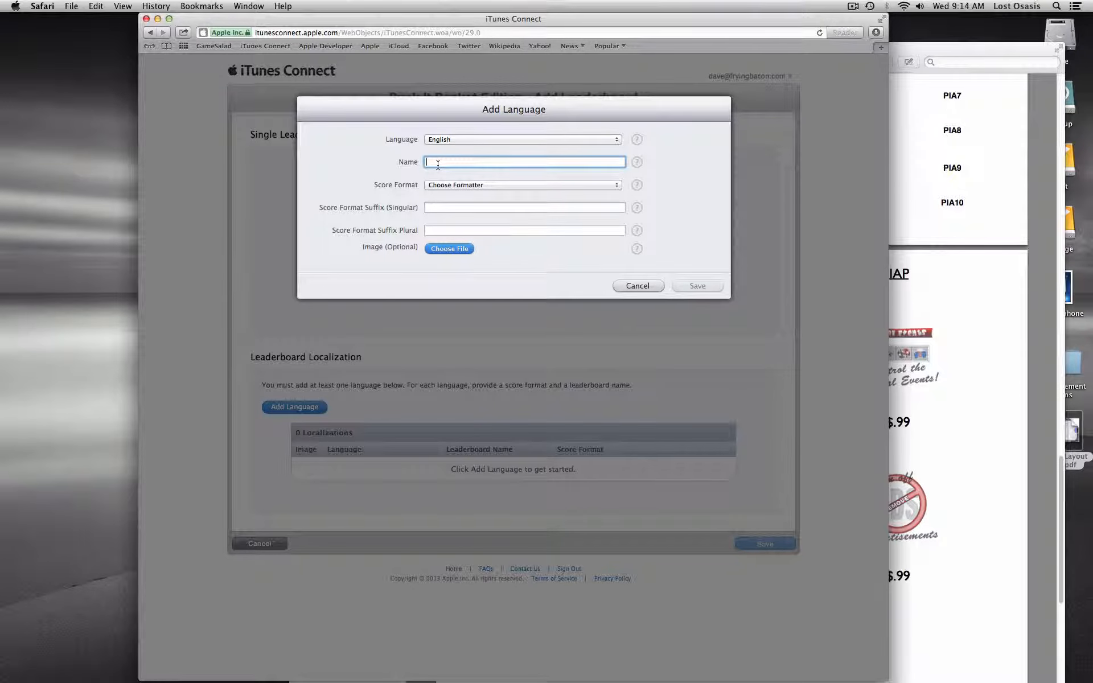
type("Most wins on the hard le")
type("vel.")
left_click(486, 186)
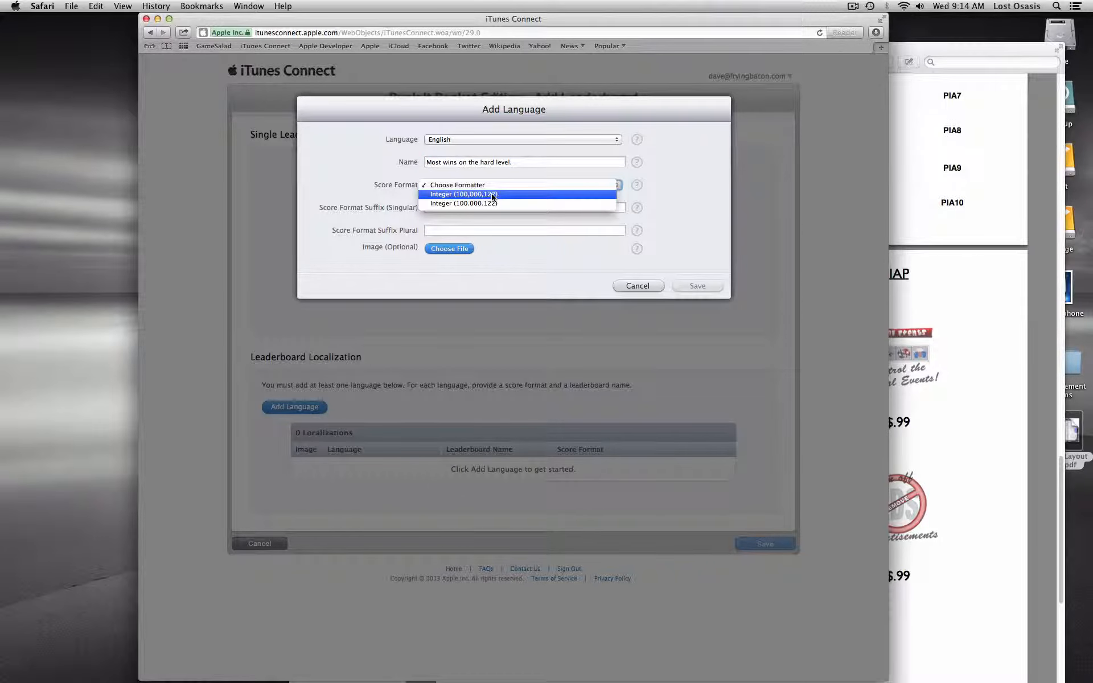
left_click(492, 196)
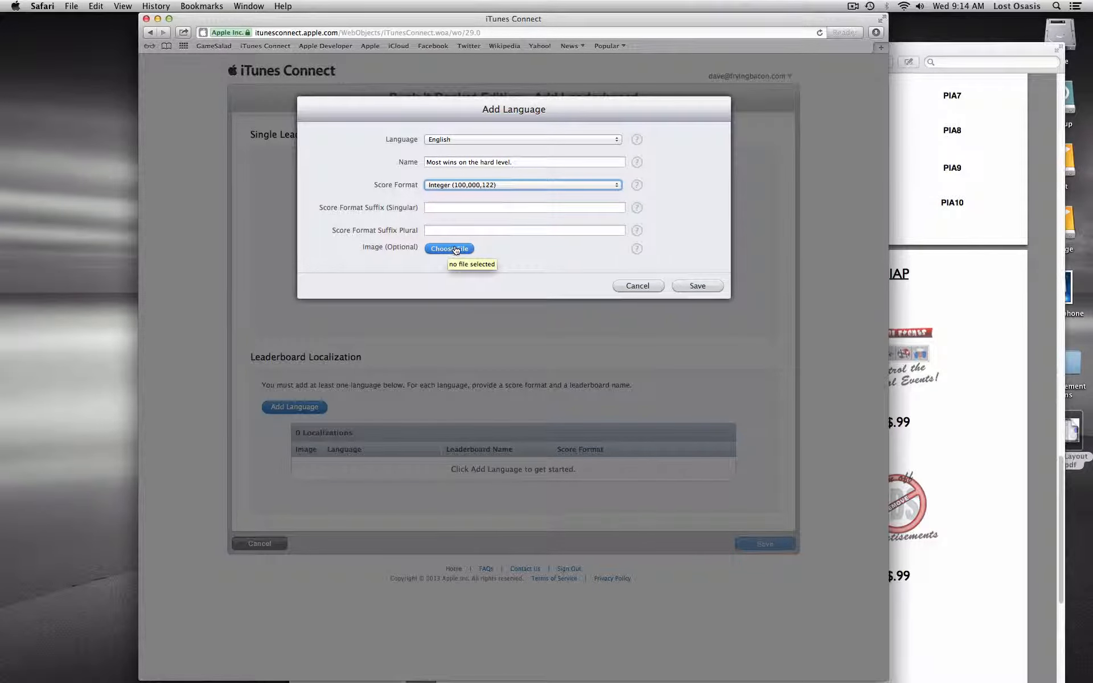
left_click(697, 286)
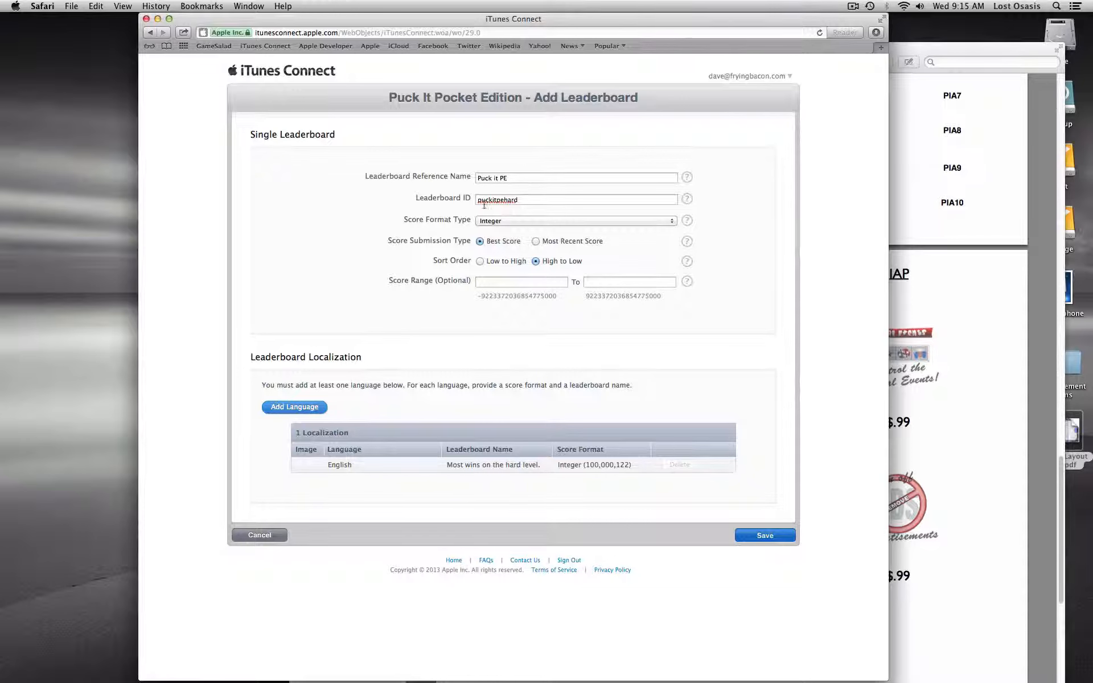
Open a further language entry for the leaderboard, dismiss it unfilled, and save the leaderboard.
left_click(774, 536)
left_click(314, 408)
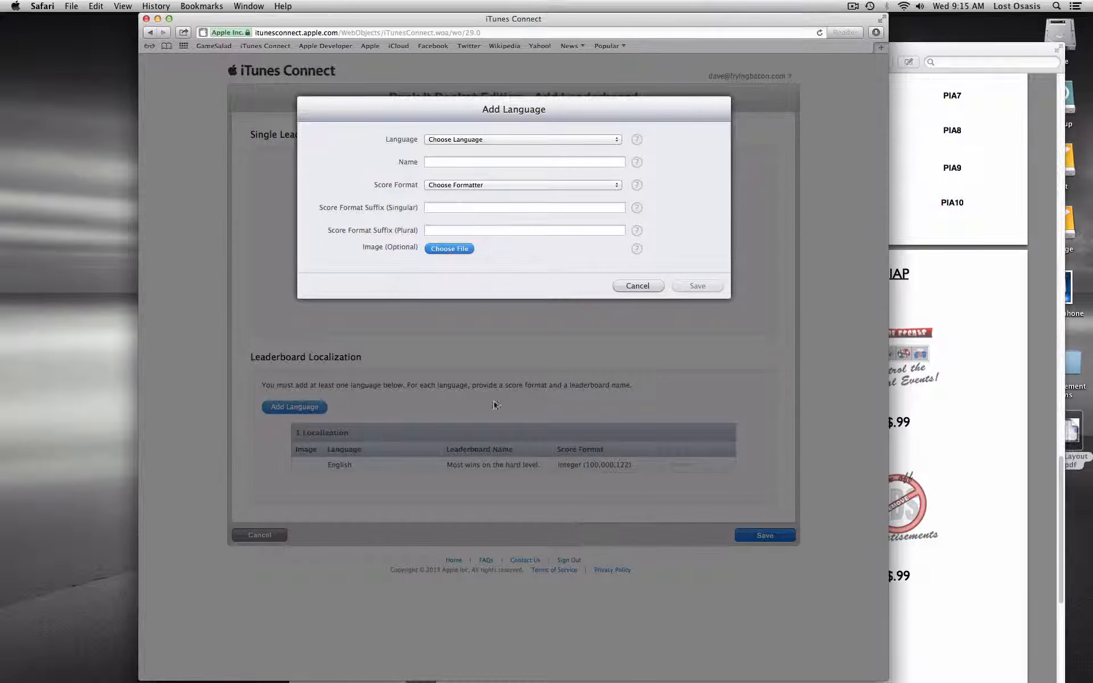
left_click(643, 288)
left_click(759, 536)
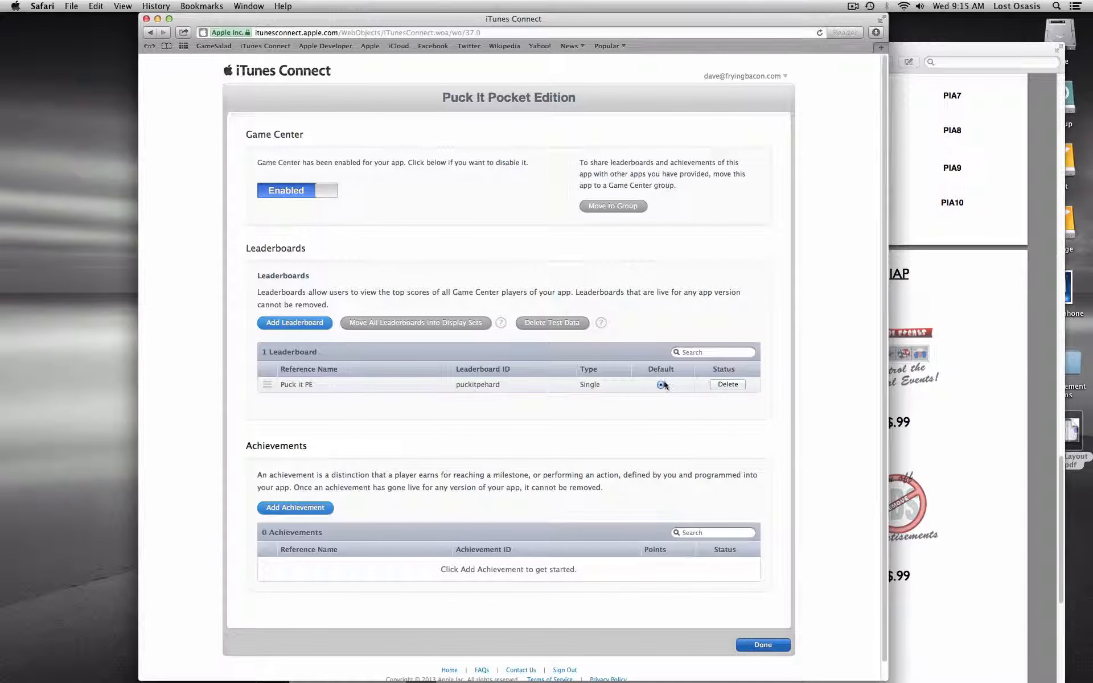
Start a new achievement, consult the achievement list in the layout PDF, and enter "Fight" as the achievement reference name.
scroll(652, 387, "down", 2)
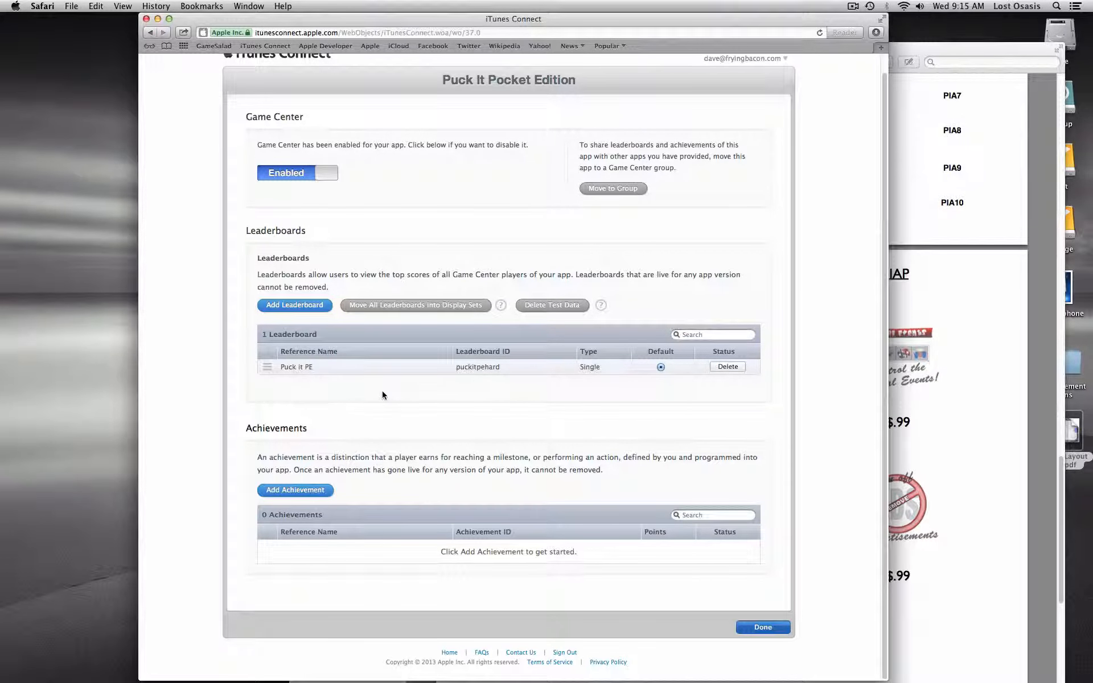
left_click(310, 491)
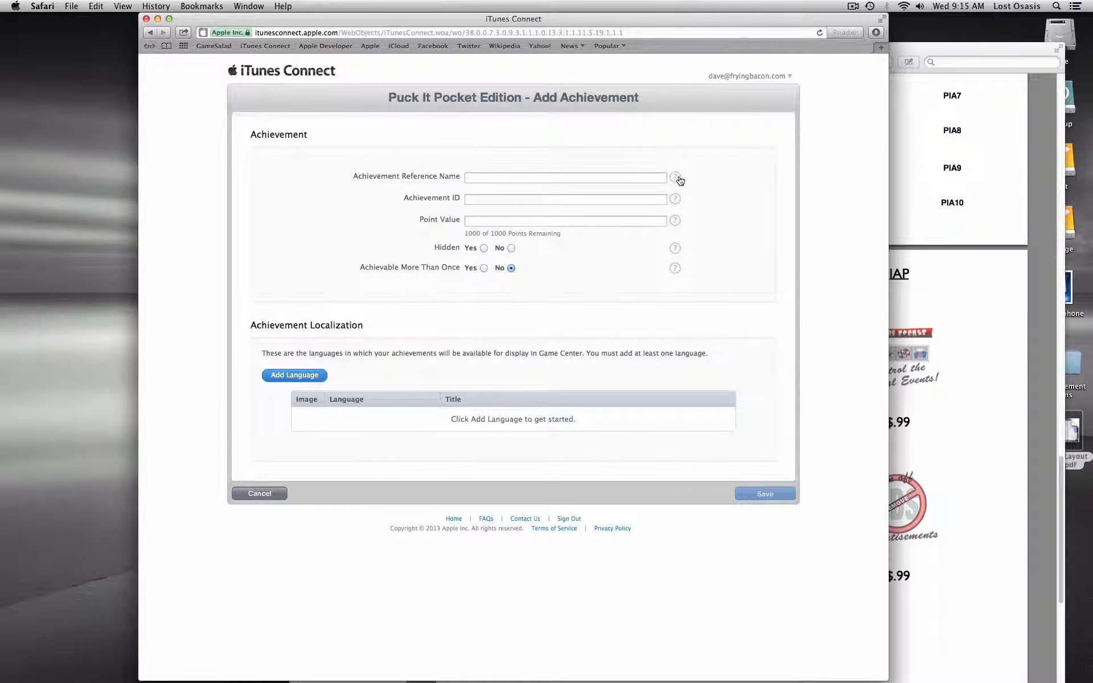
mouse_move(678, 181)
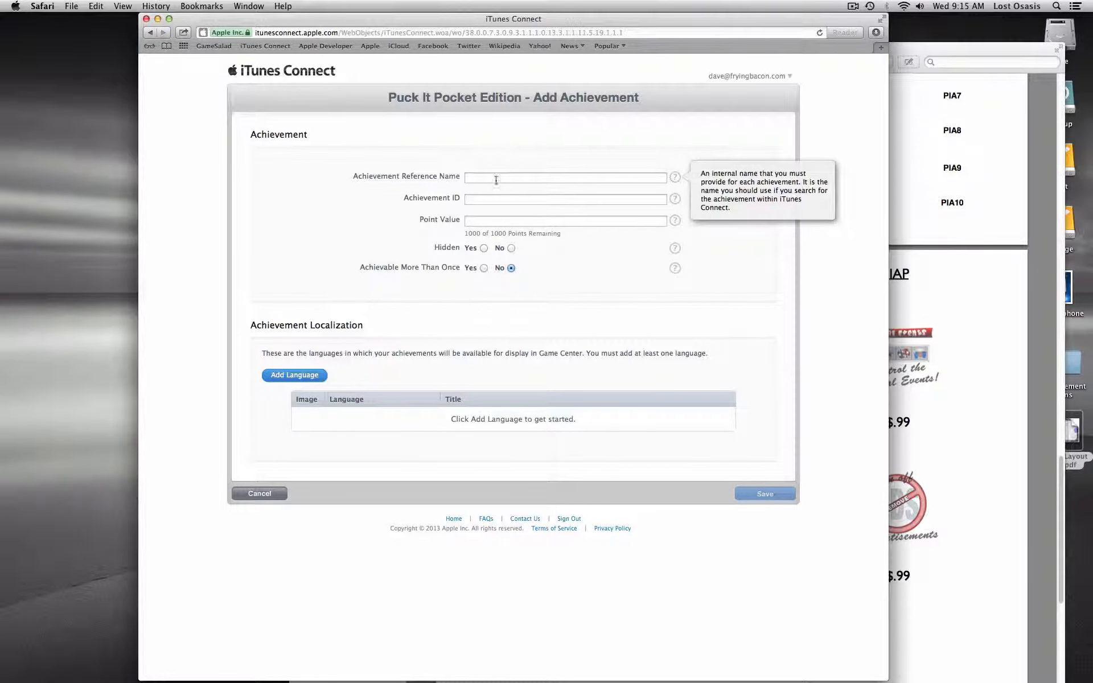
left_click(478, 177)
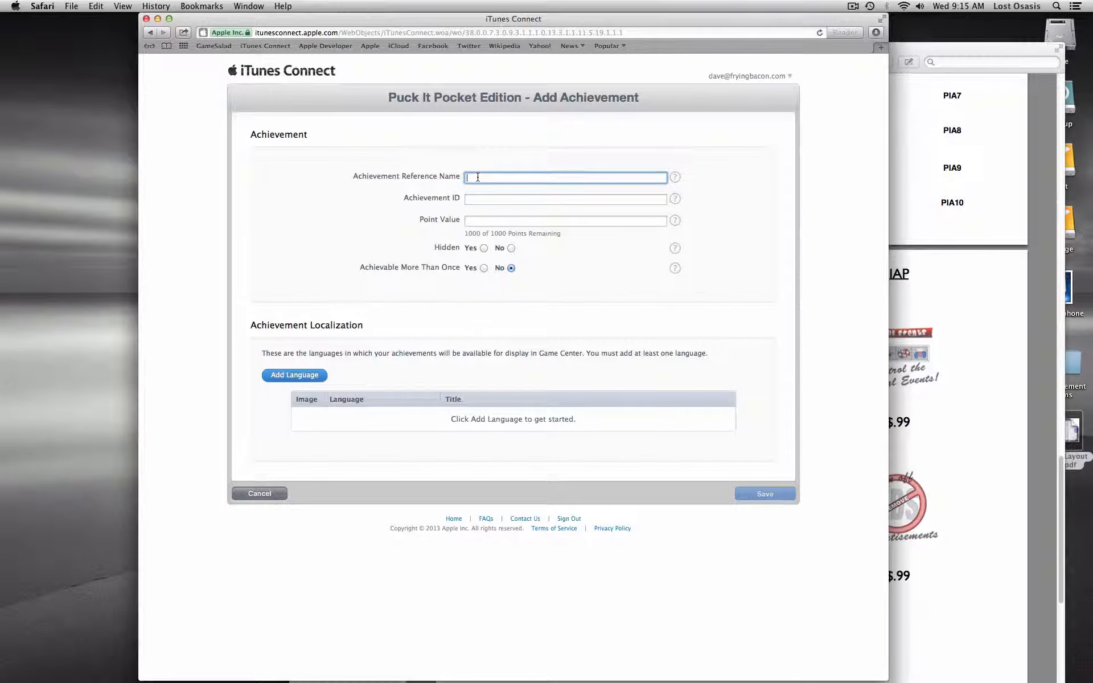
left_click(964, 58)
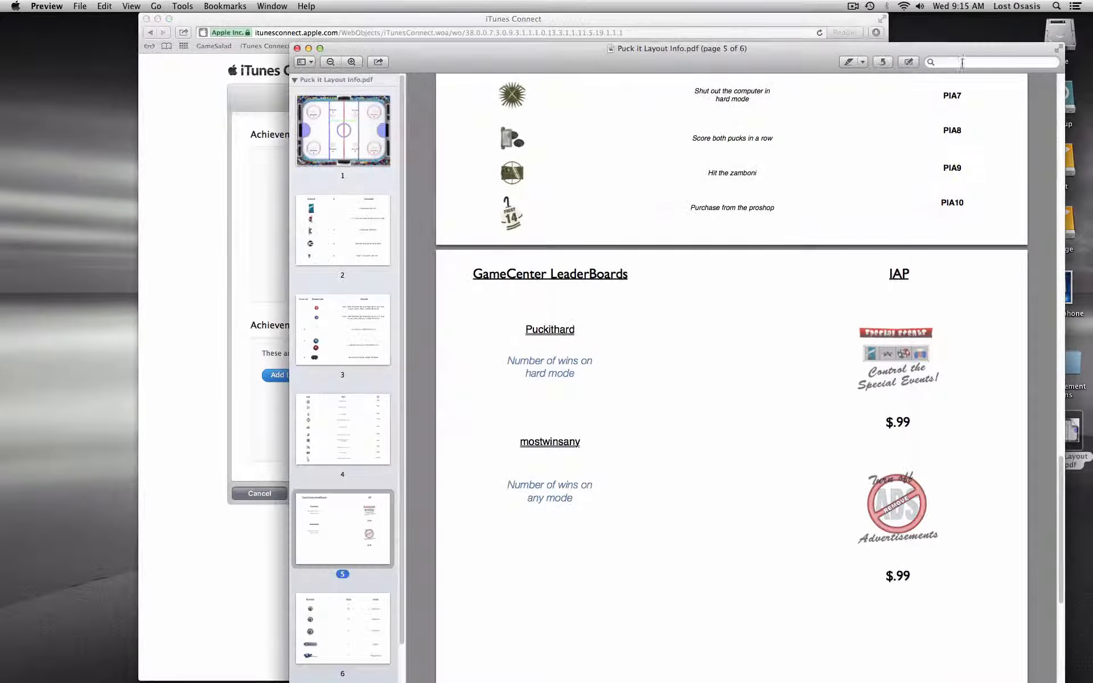
scroll(899, 200, "up", 5)
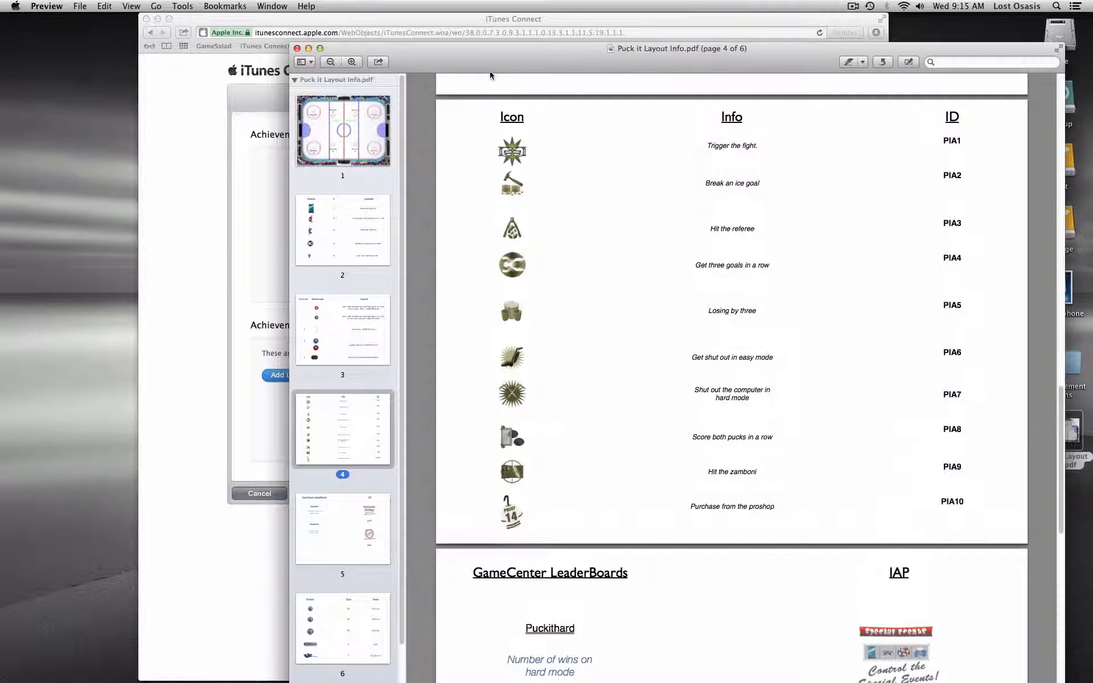
left_click(410, 24)
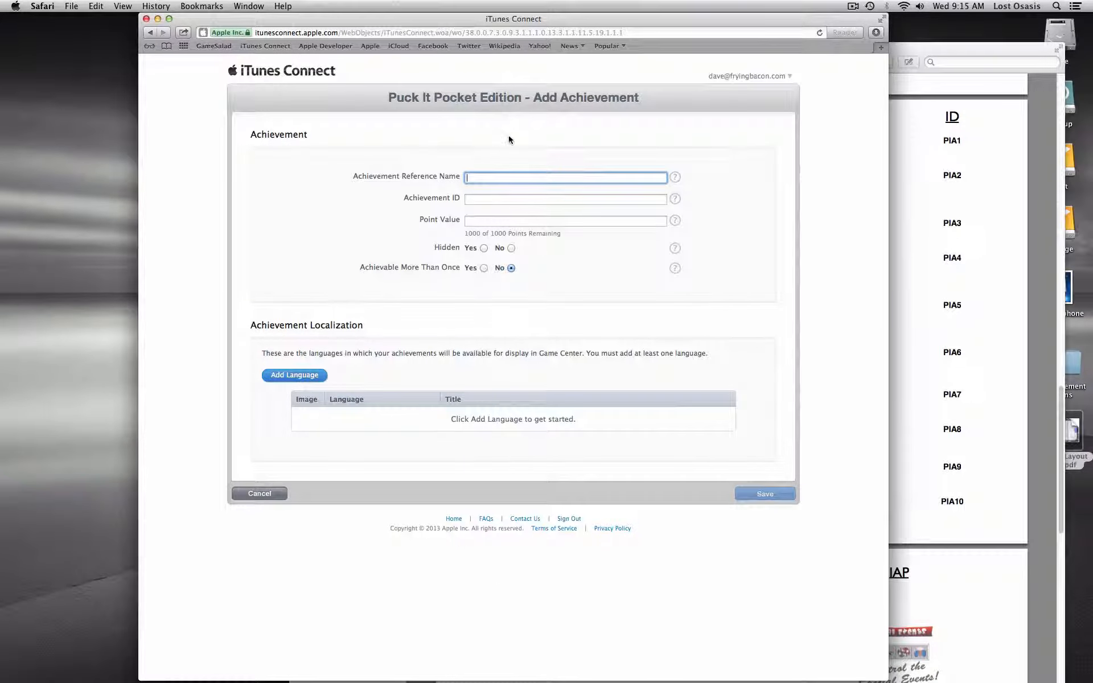
type("Fight")
Check the IDs in the layout PDF and give the Fight achievement ID PIPEA1, a point value of 100 and Hidden set to No.
left_click(472, 199)
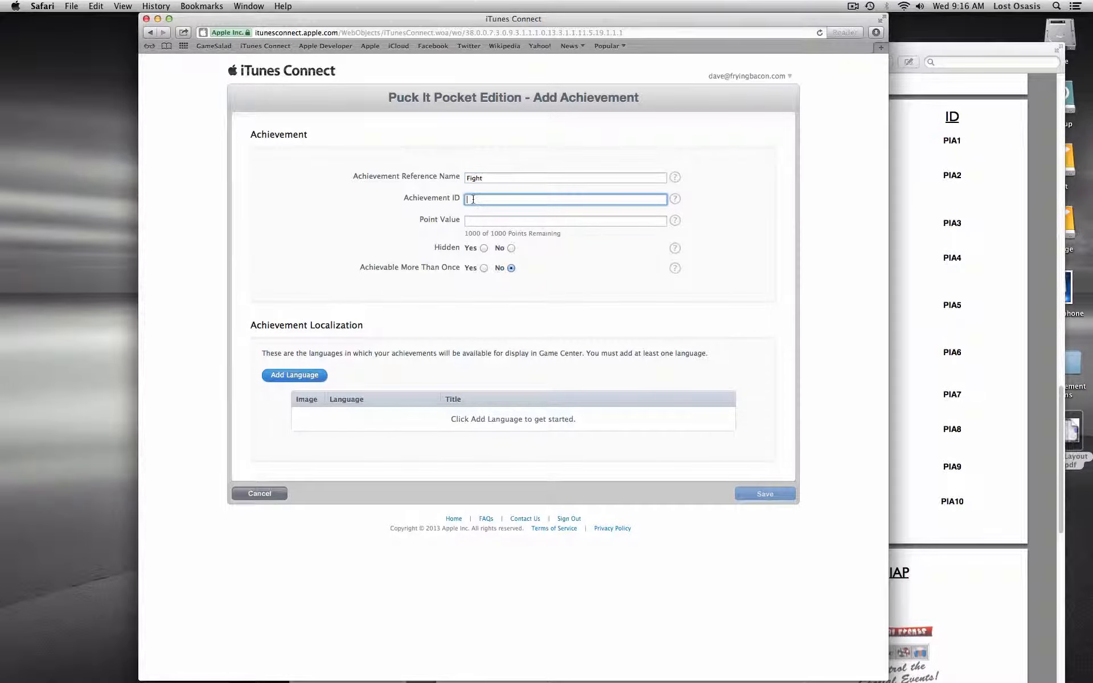
left_click(924, 50)
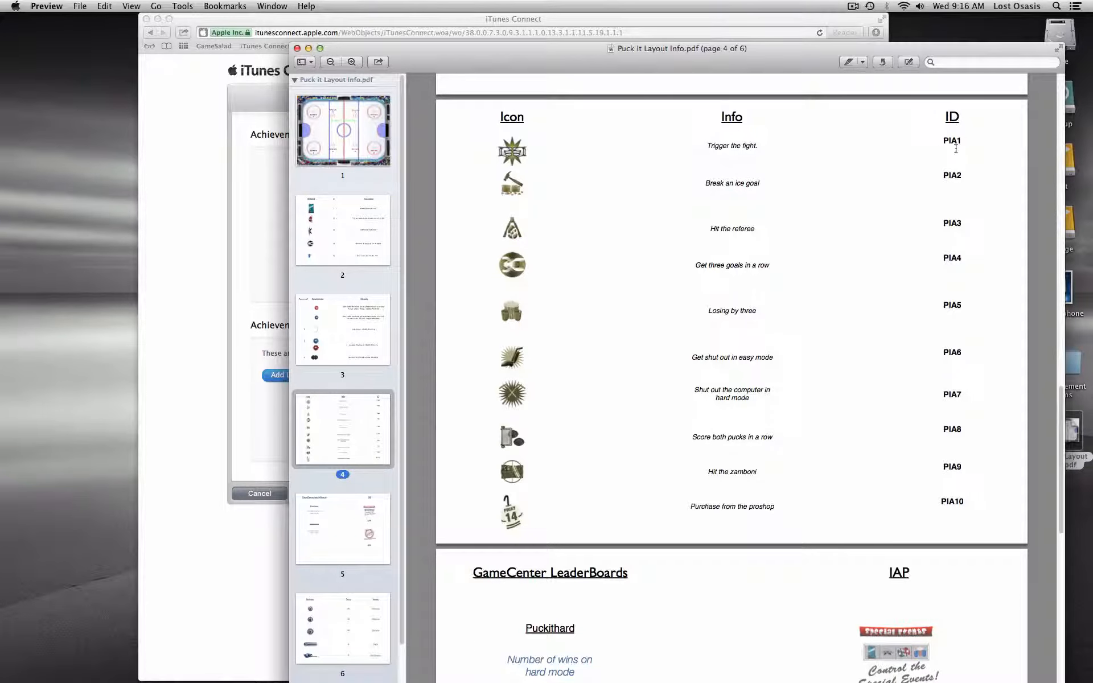
left_click(725, 23)
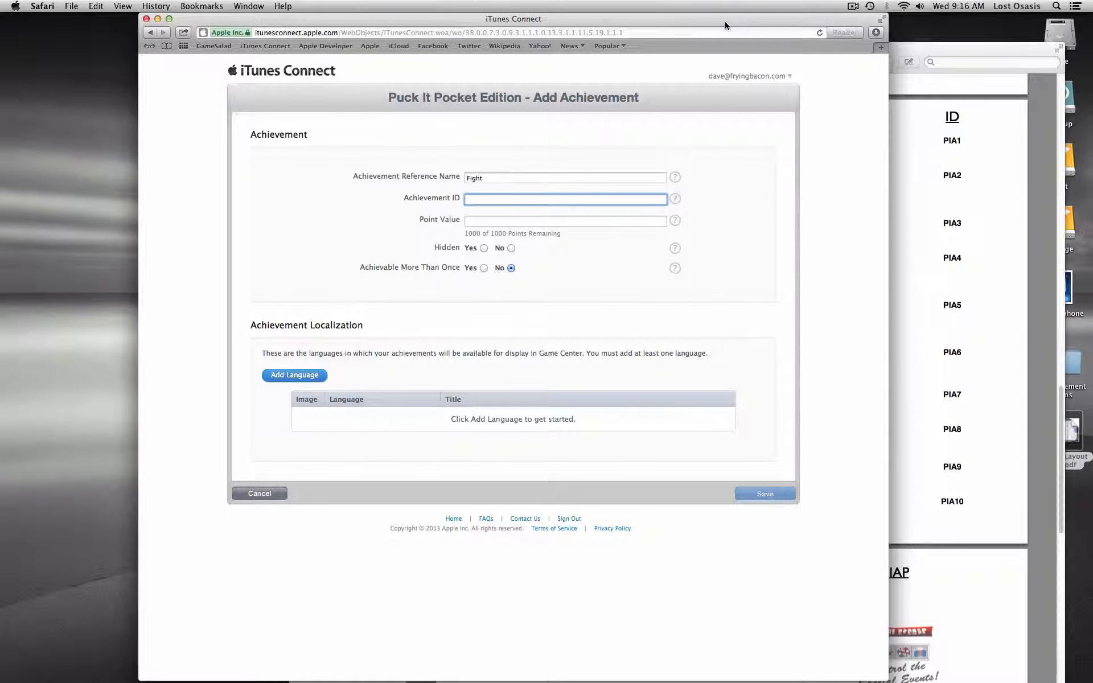
type("PIPEA1")
left_click(486, 221)
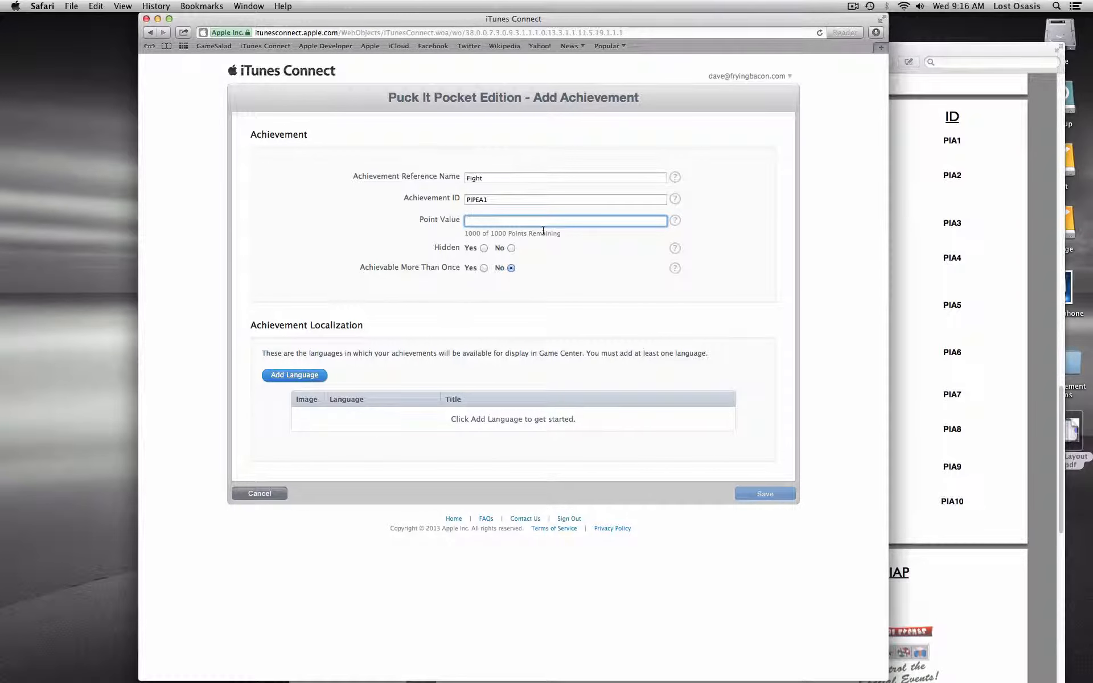
type("100")
left_click(511, 248)
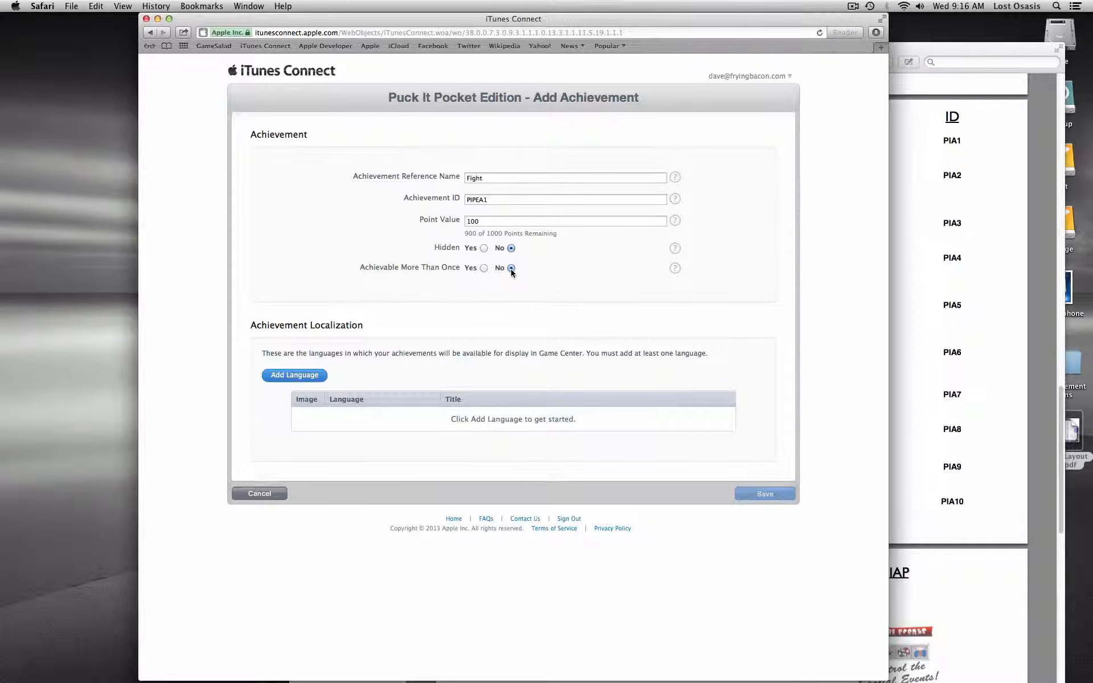
Add an English localization to the Fight achievement, check the layout PDF's achievement list, and title it "Fight".
left_click(302, 377)
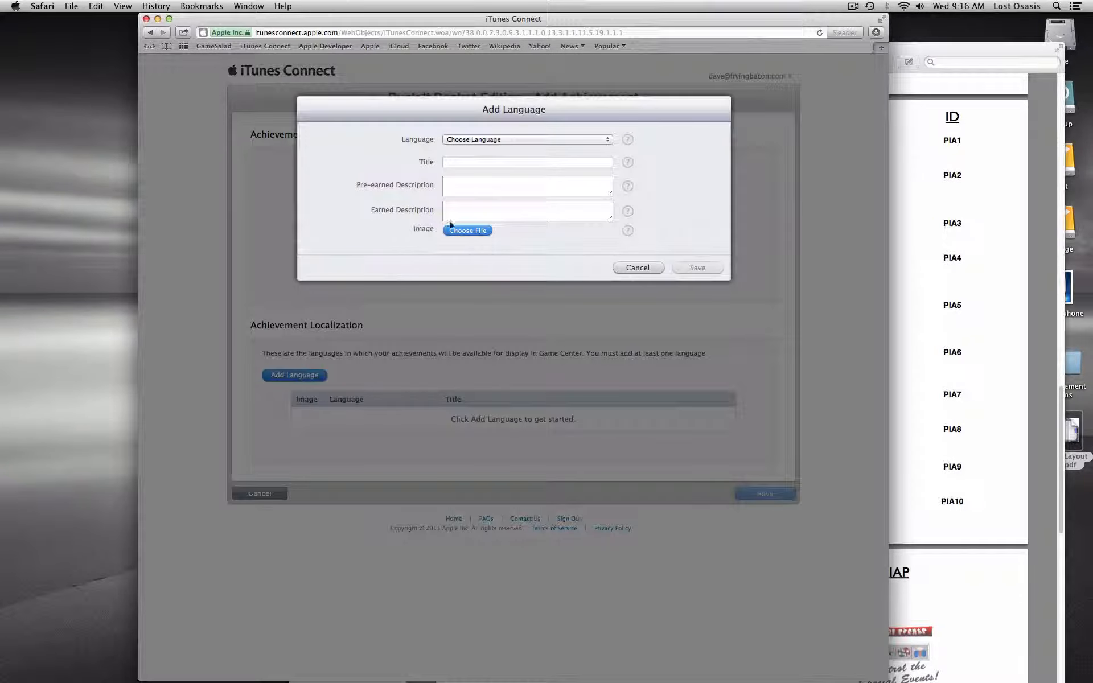
left_click(517, 139)
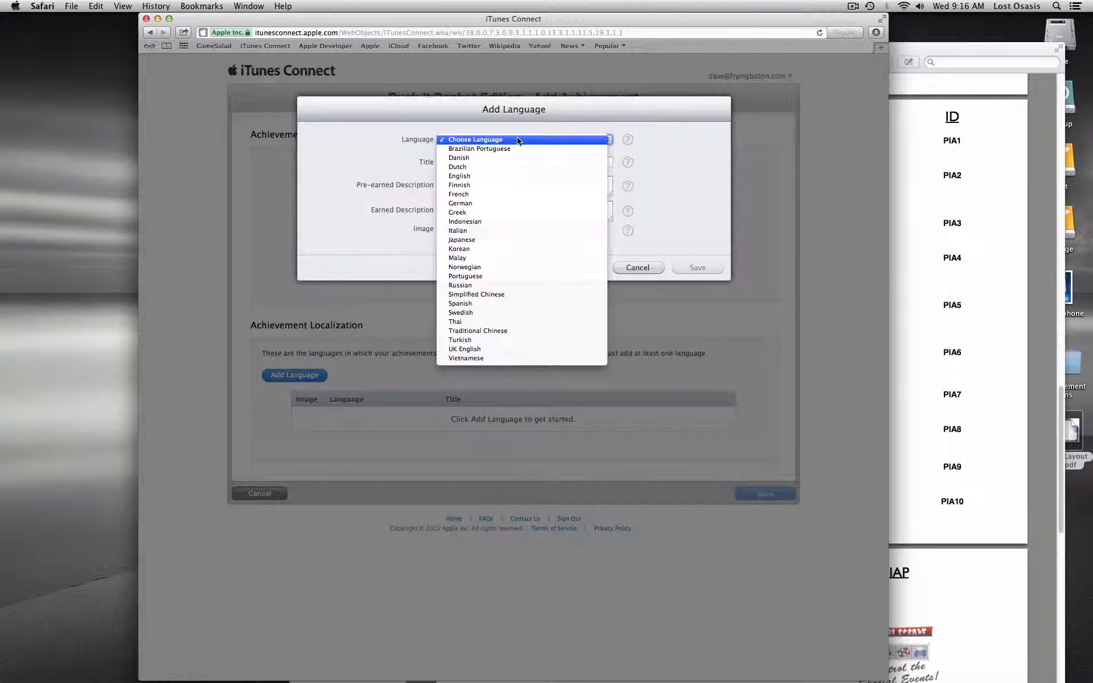
left_click(515, 176)
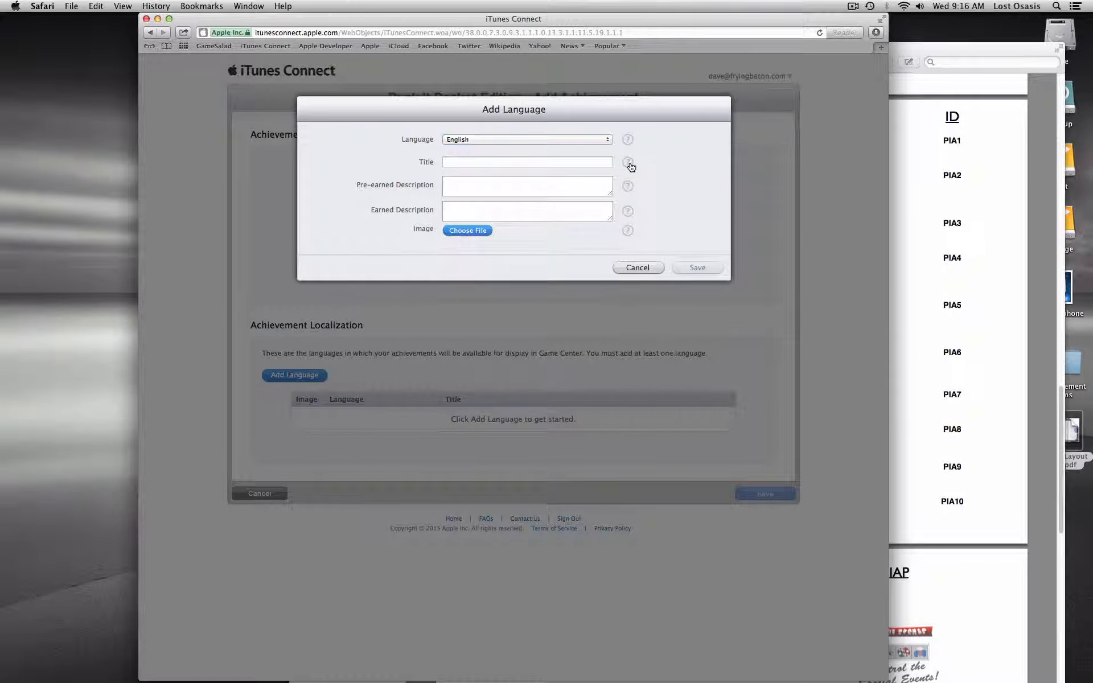
mouse_move(631, 166)
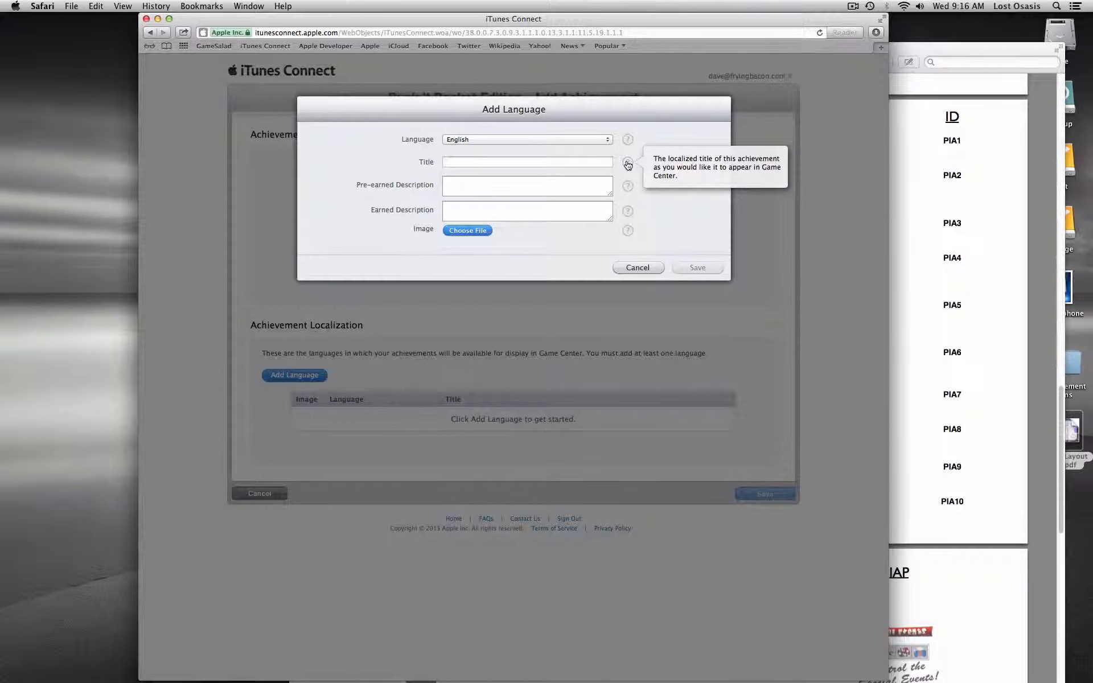
left_click(468, 162)
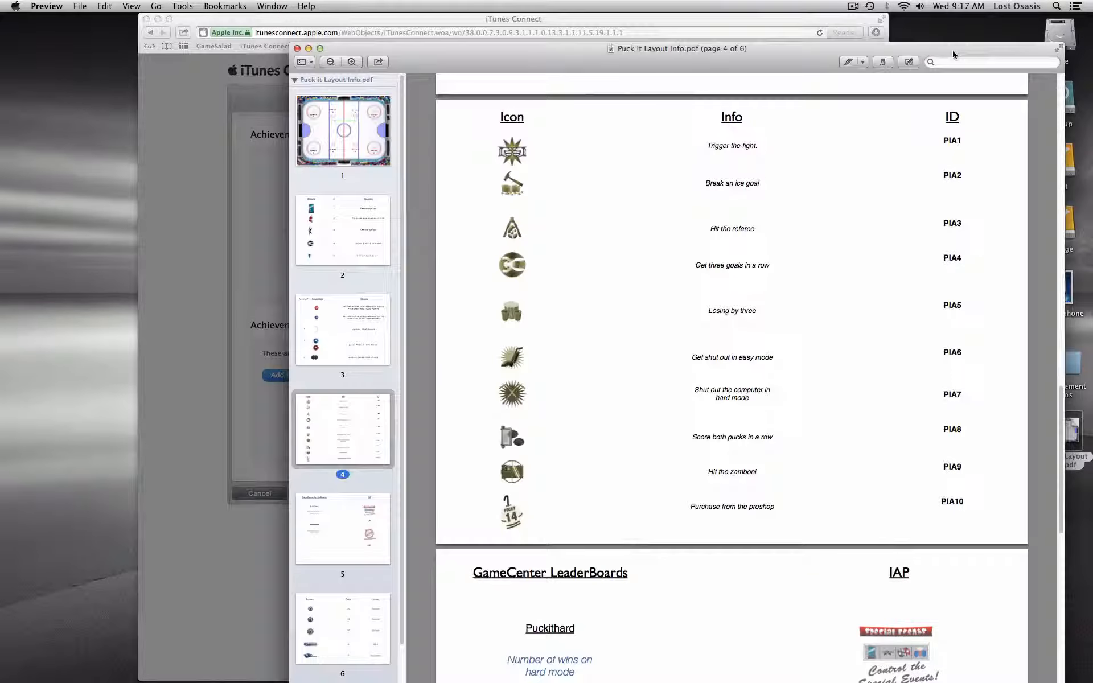
left_click(954, 57)
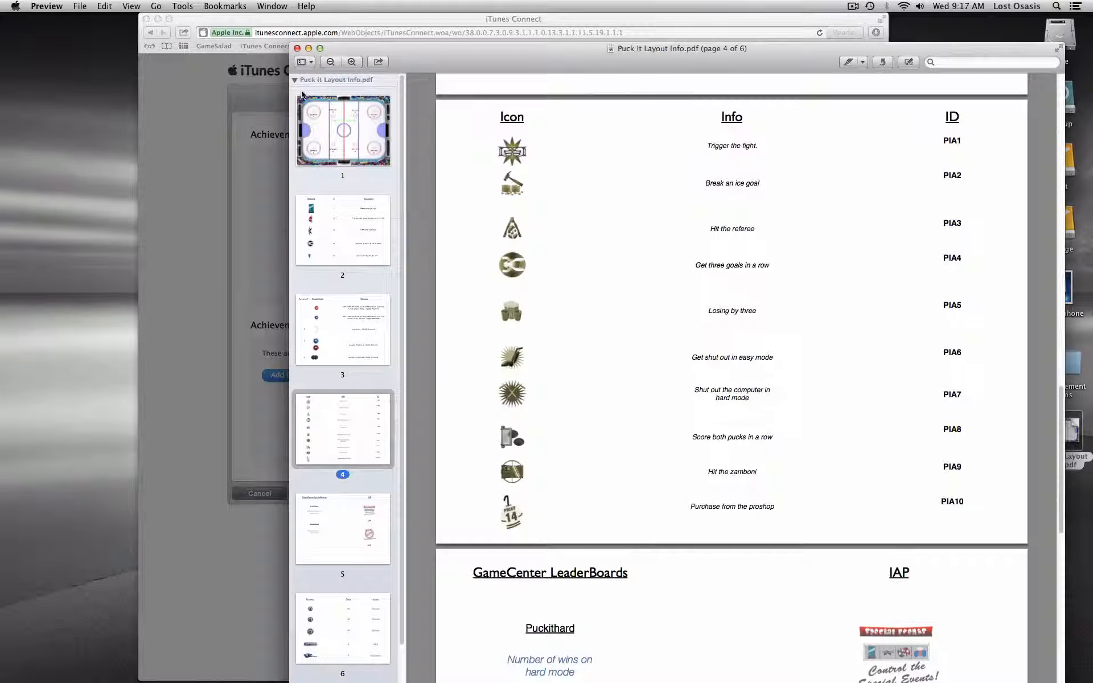
left_click(272, 22)
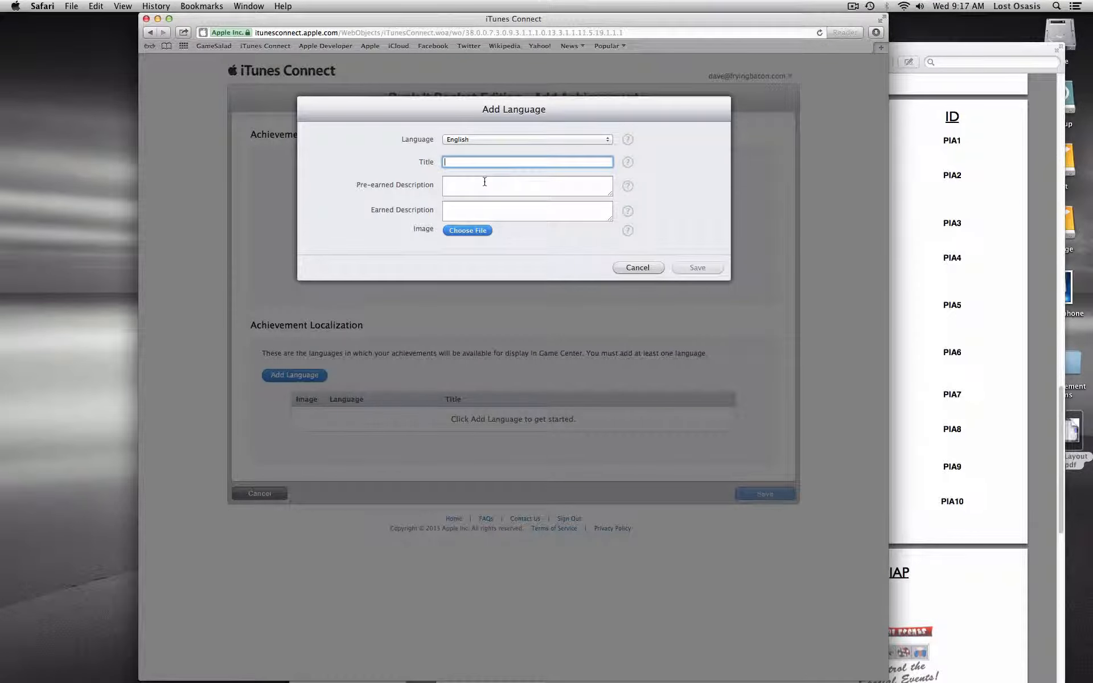
type("Pight")
Enter the pre-earned description "Trigger the fight event." and the earned description "You're a real brawler!".
left_click(461, 186)
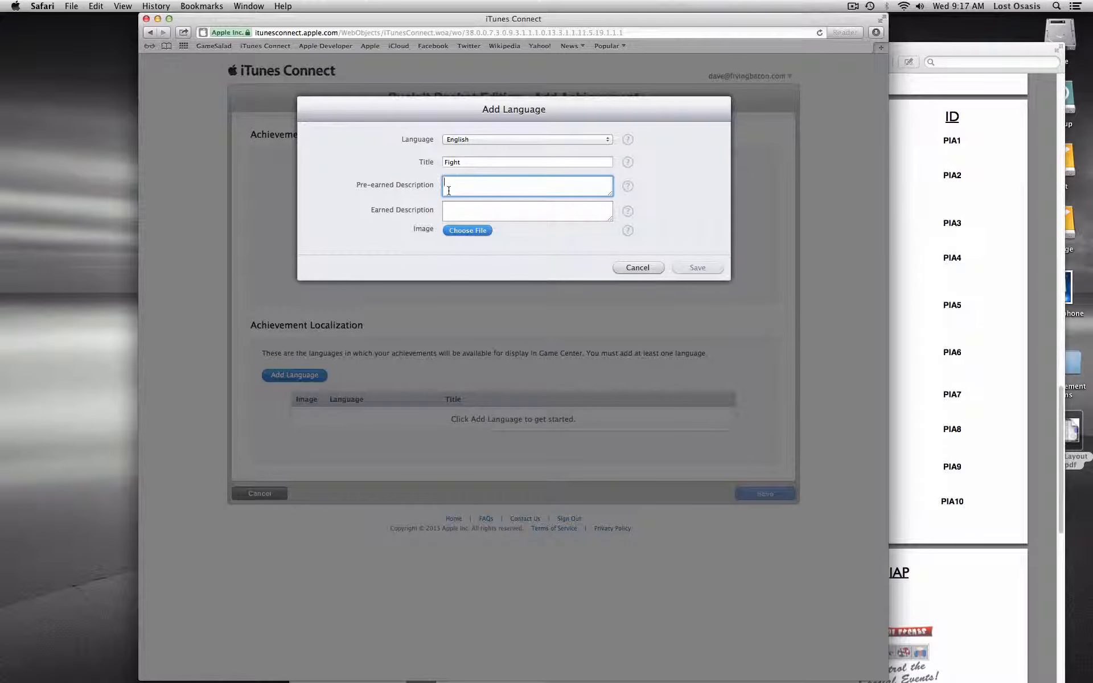
type("Trigger the fight event.")
left_click(472, 212)
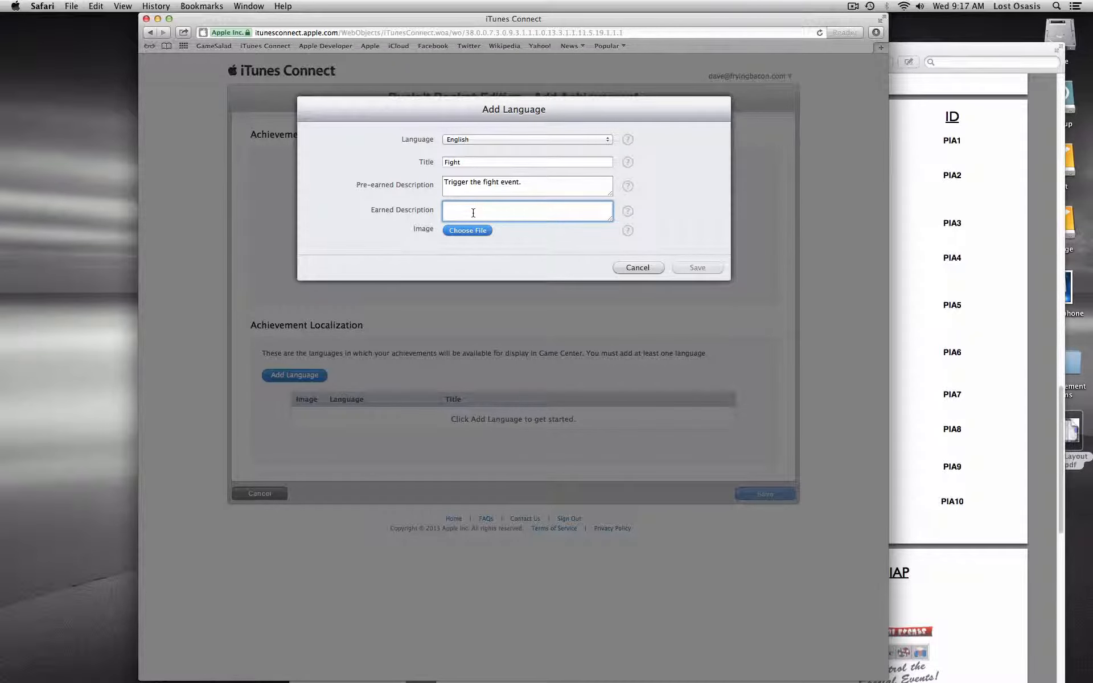
type("Y")
type("u're a real brrwler")
key("BackSpace")
type("rawler!")
Check the spelling of the earned description and close the spelling and grammar checker.
left_click_drag(440, 206, 515, 208)
left_click(96, 5)
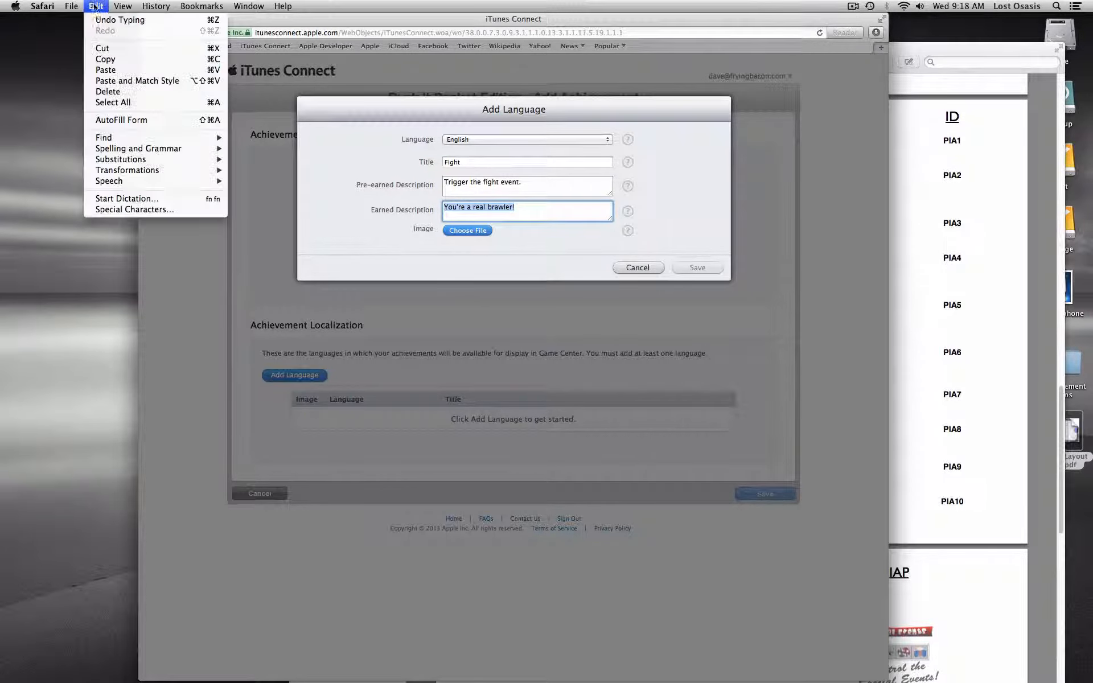
mouse_move(142, 148)
left_click(251, 146)
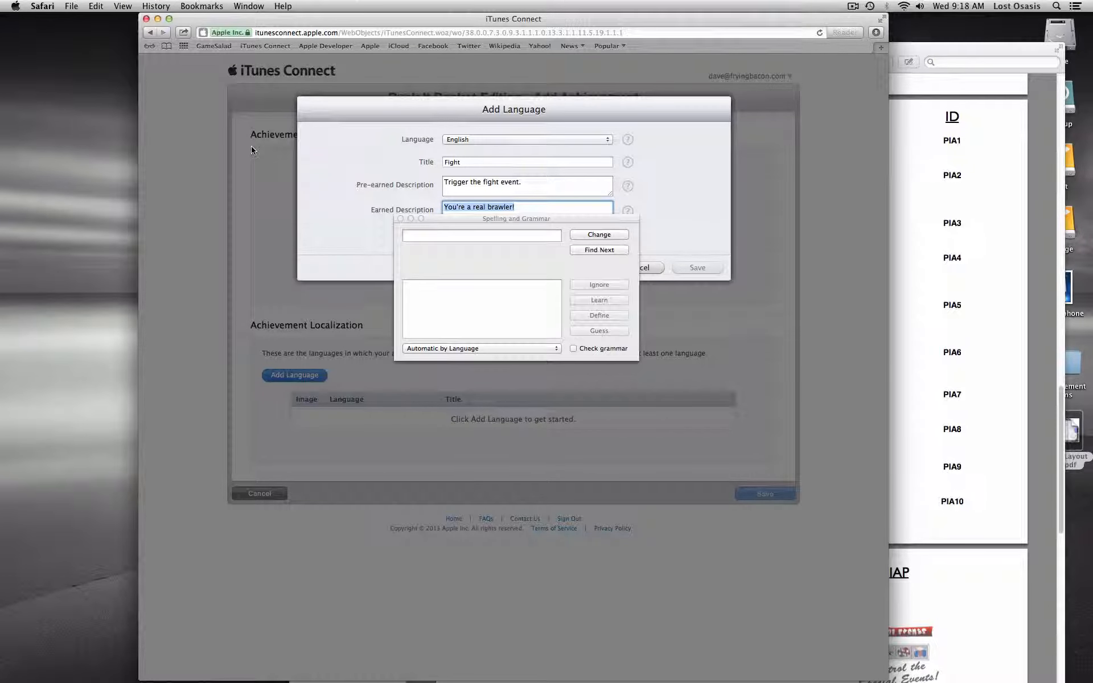
left_click(400, 218)
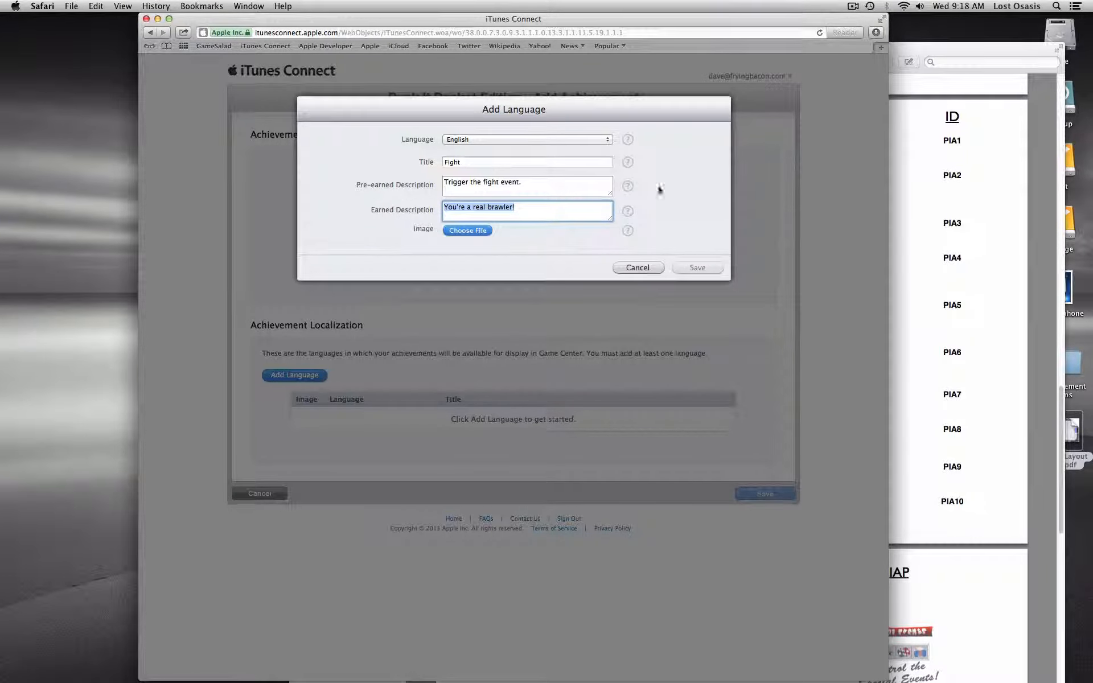
left_click(682, 189)
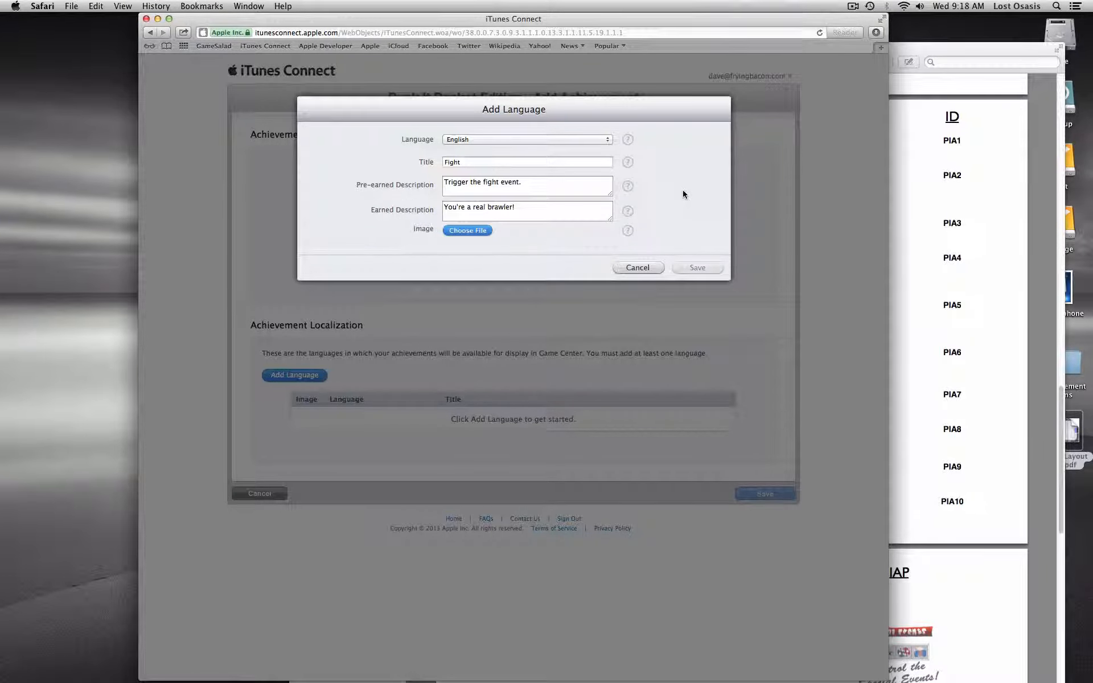
Upload first_to_cuffs.png from the Acheivement icons folder on the Desktop as the English localization's image.
left_click(471, 237)
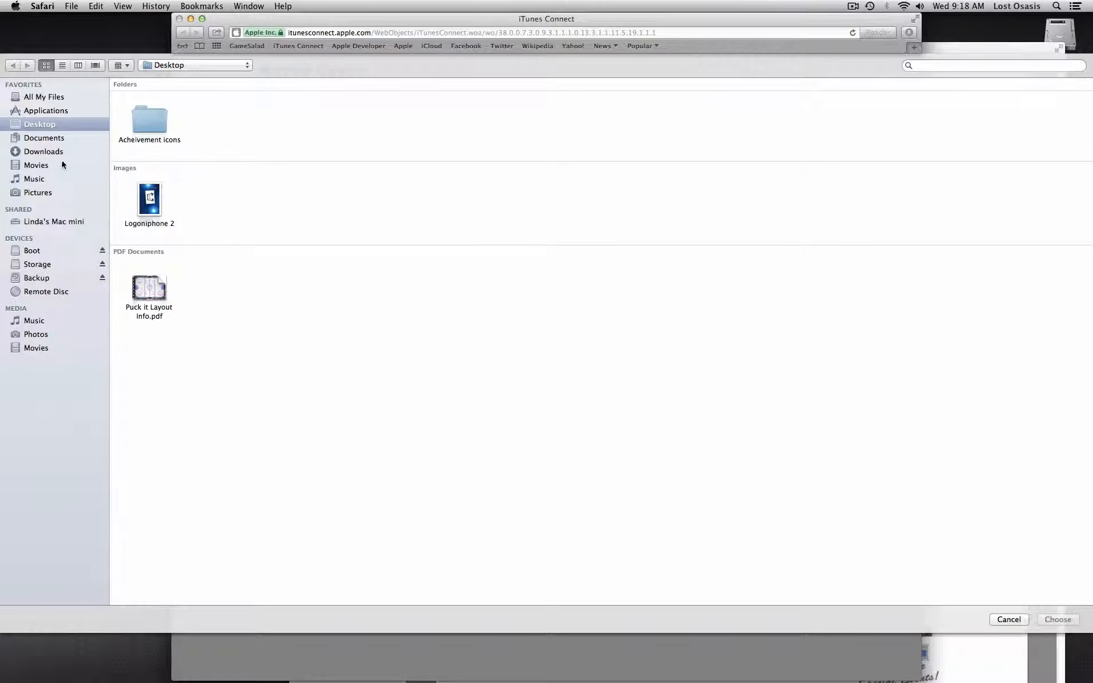
double_click(148, 121)
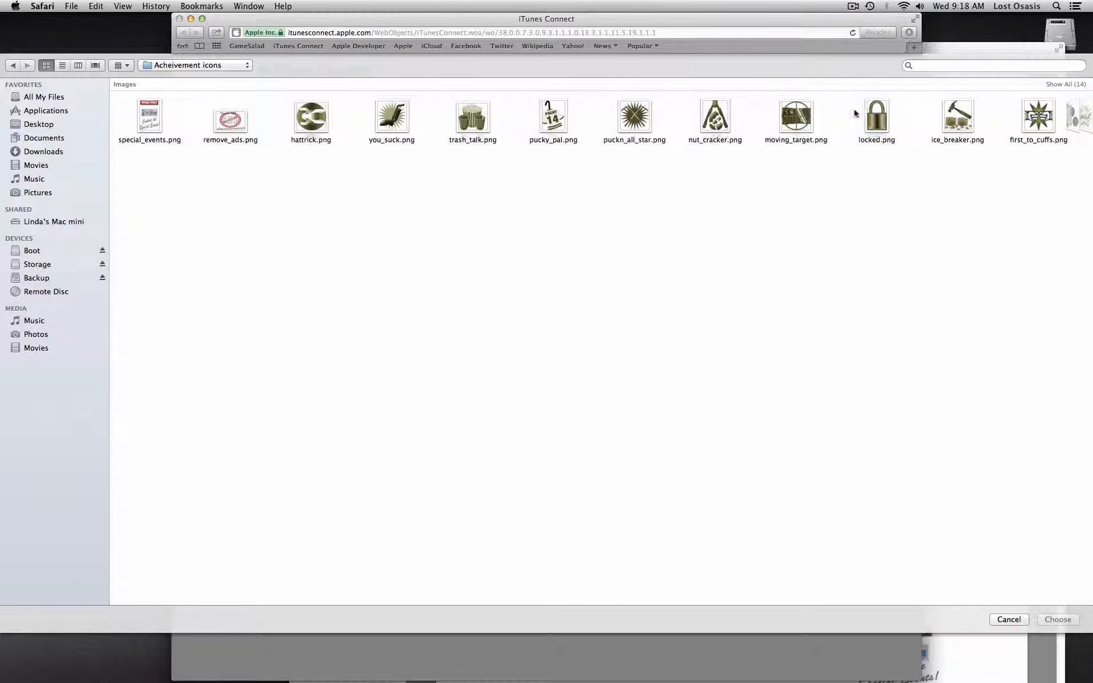
left_click(1056, 84)
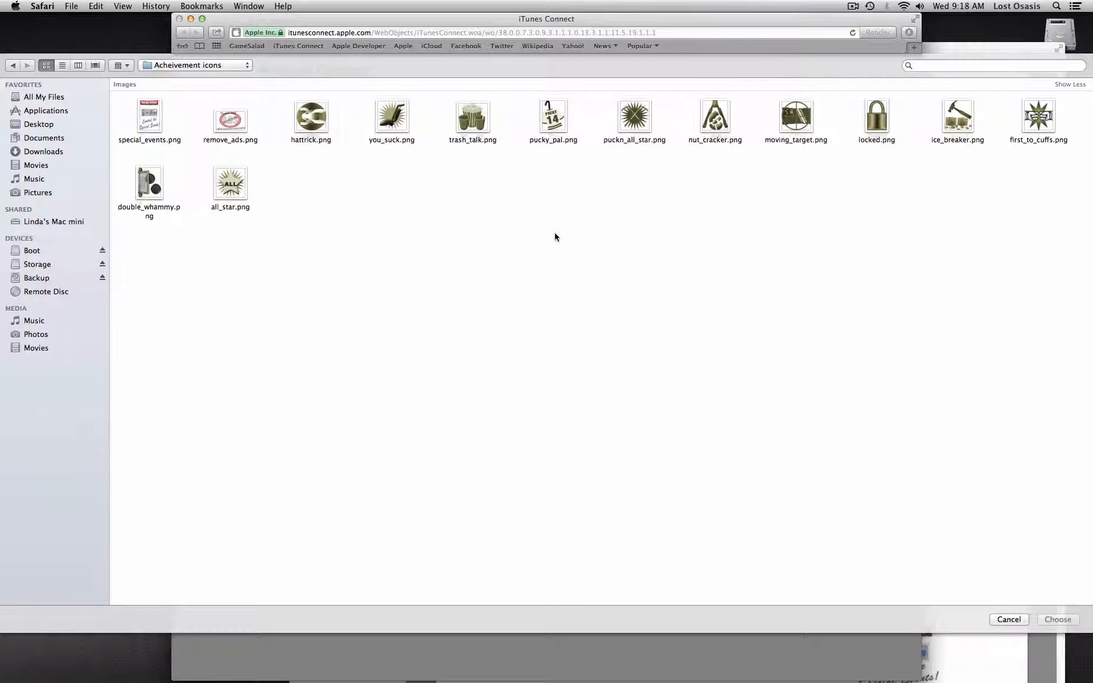
left_click(1036, 119)
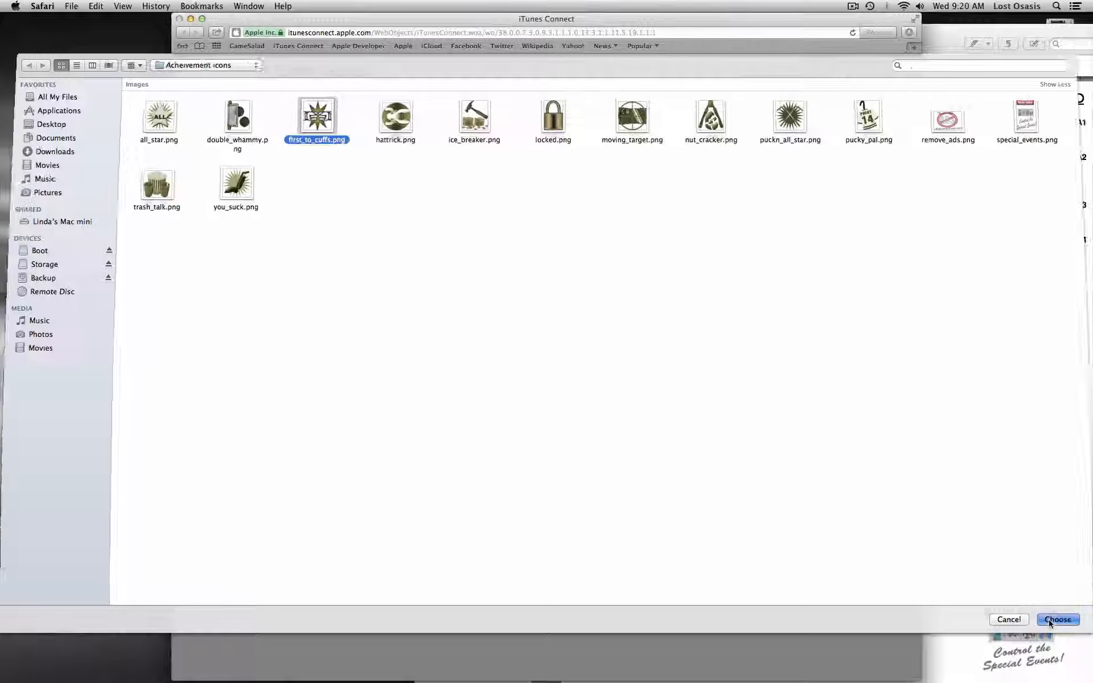
left_click(1049, 619)
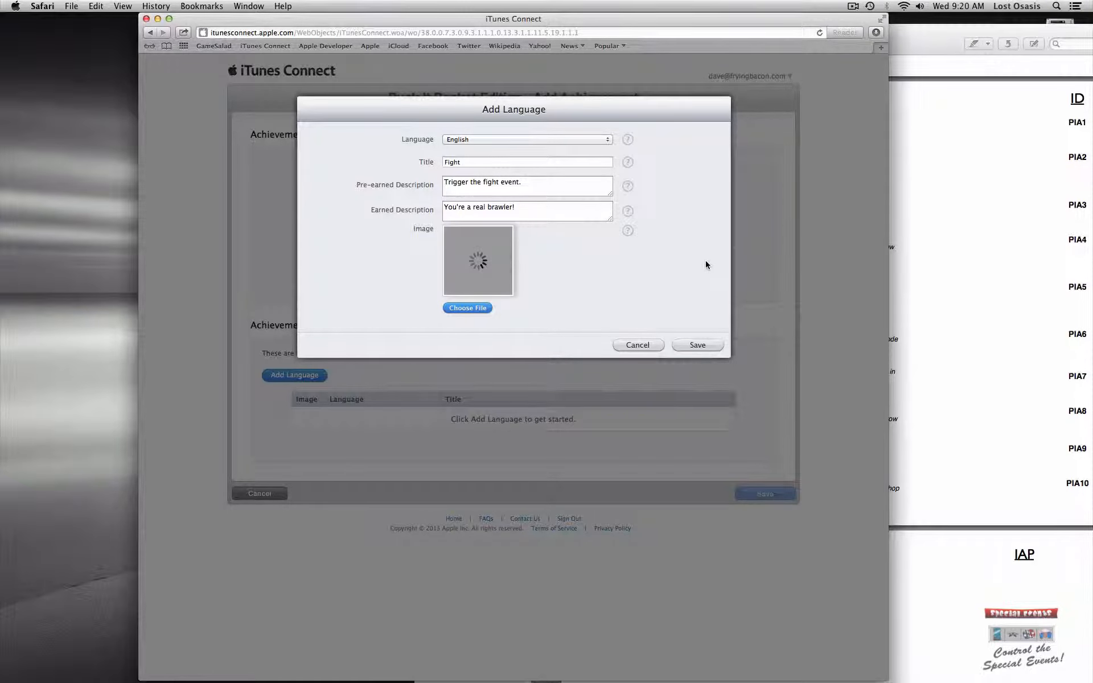
Save the English localization and the Fight achievement, returning to the app's Game Center overview.
left_click(702, 346)
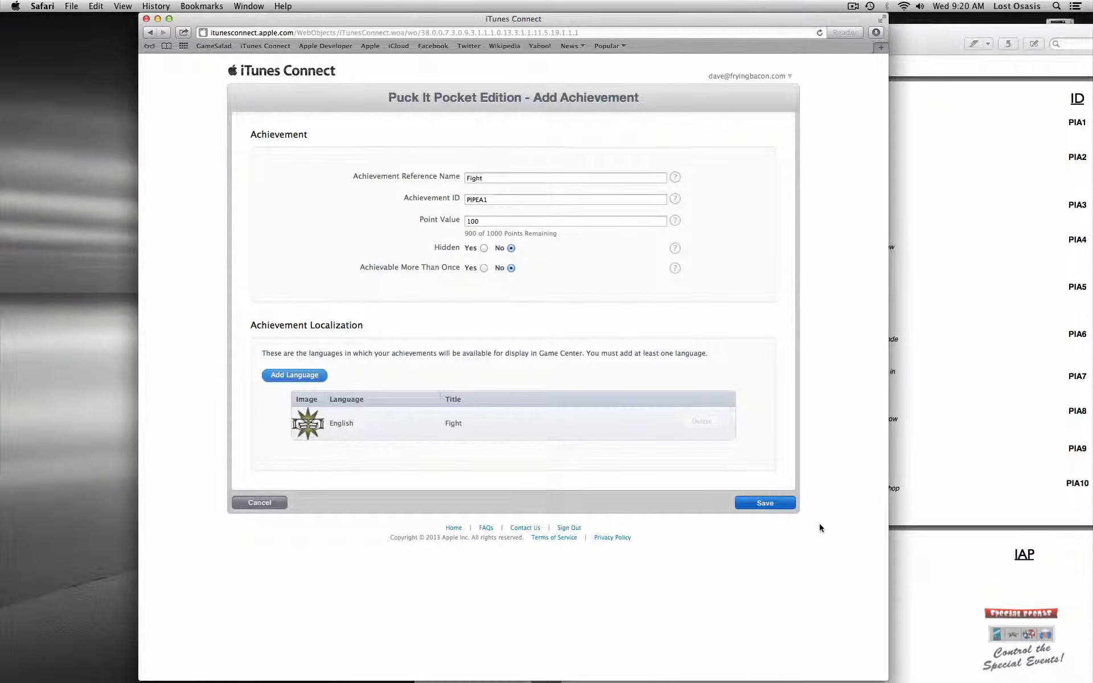
left_click(764, 504)
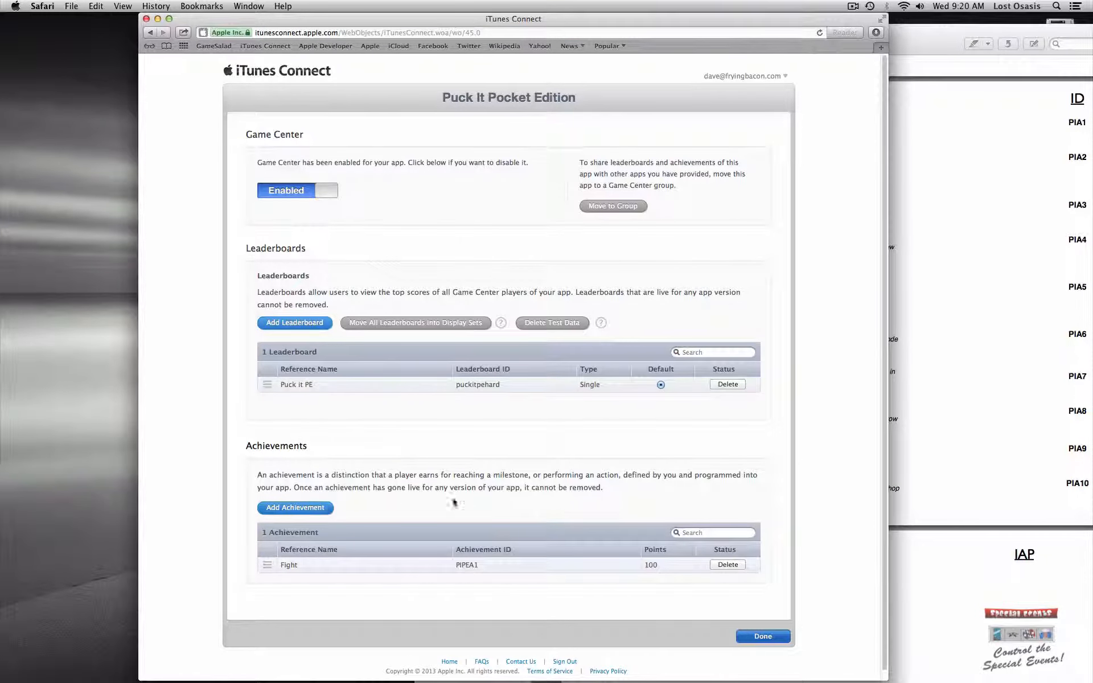
scroll(520, 478, "down", 1)
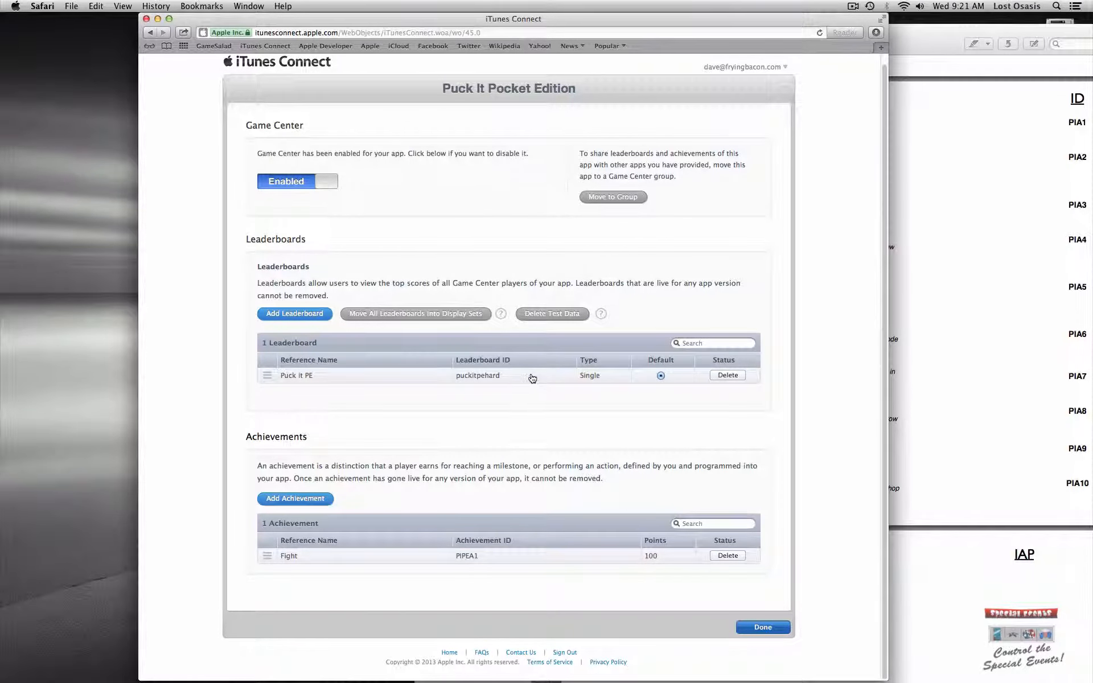
scroll(505, 320, "up", 1)
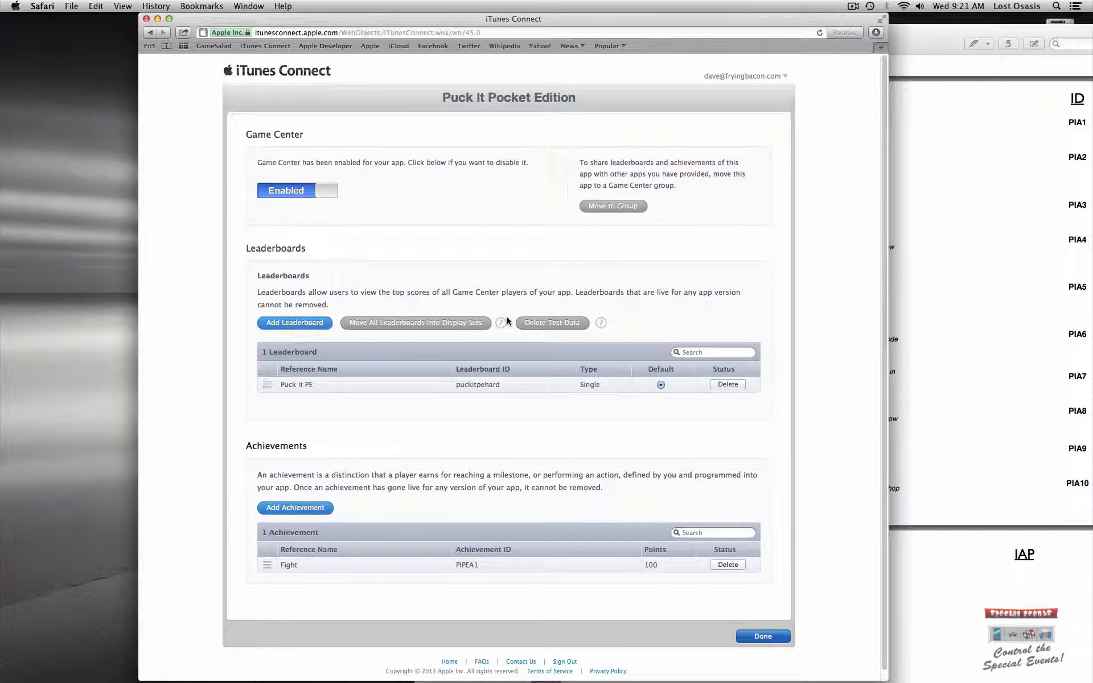